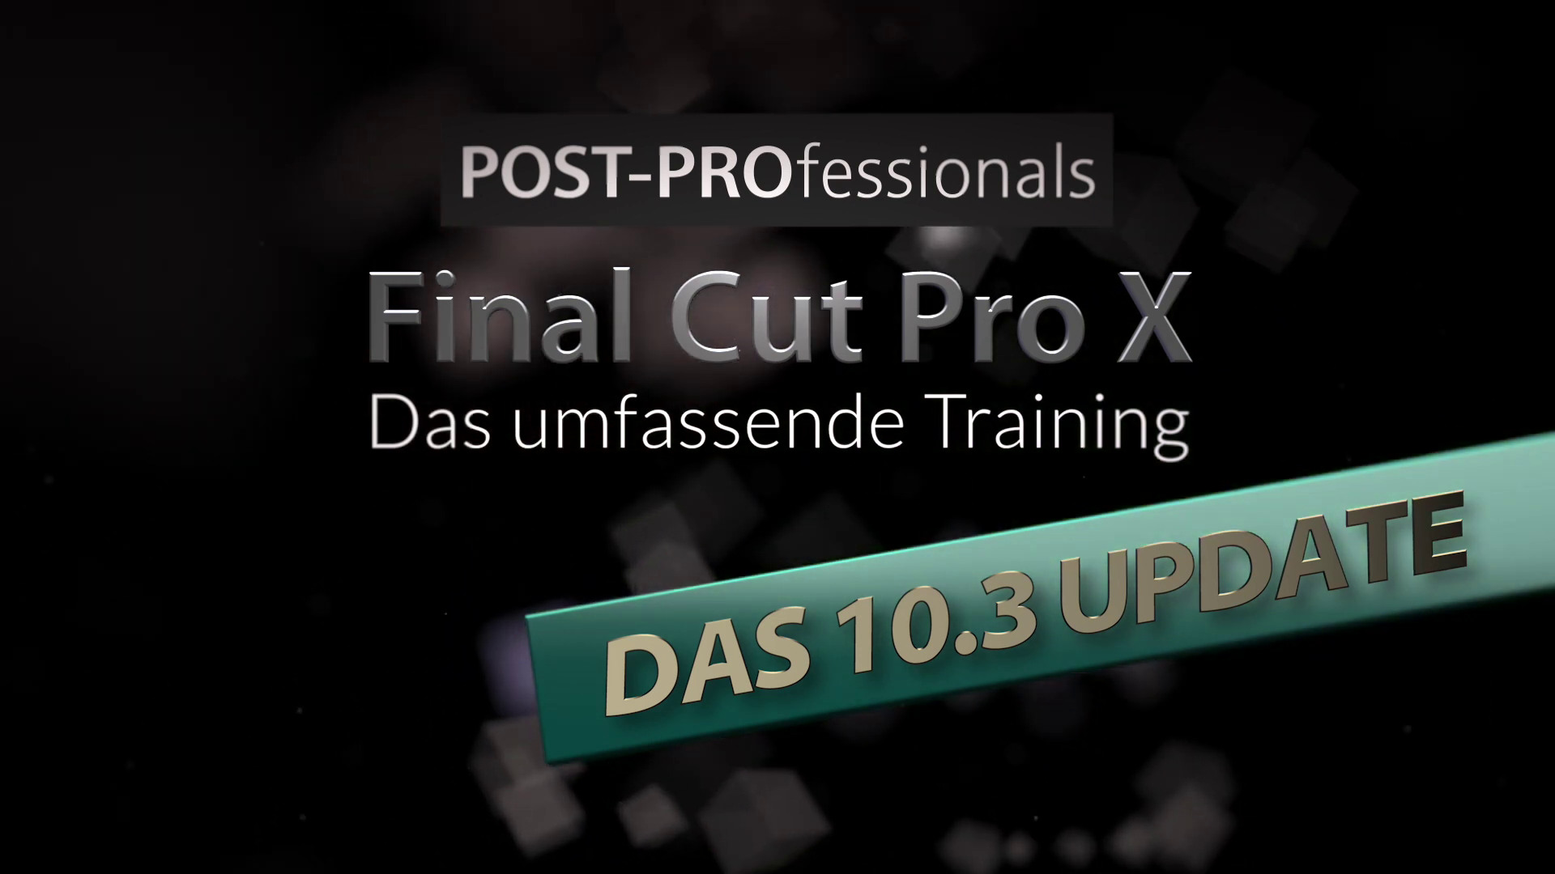
- Bring up the macOS app switcher over Final Cut Pro with Cmd+Tab
{"action": "key", "text": "super+Tab"}
{"action": "key", "text": "super+Tab"}
{"action": "key", "text": "super+Tab"}
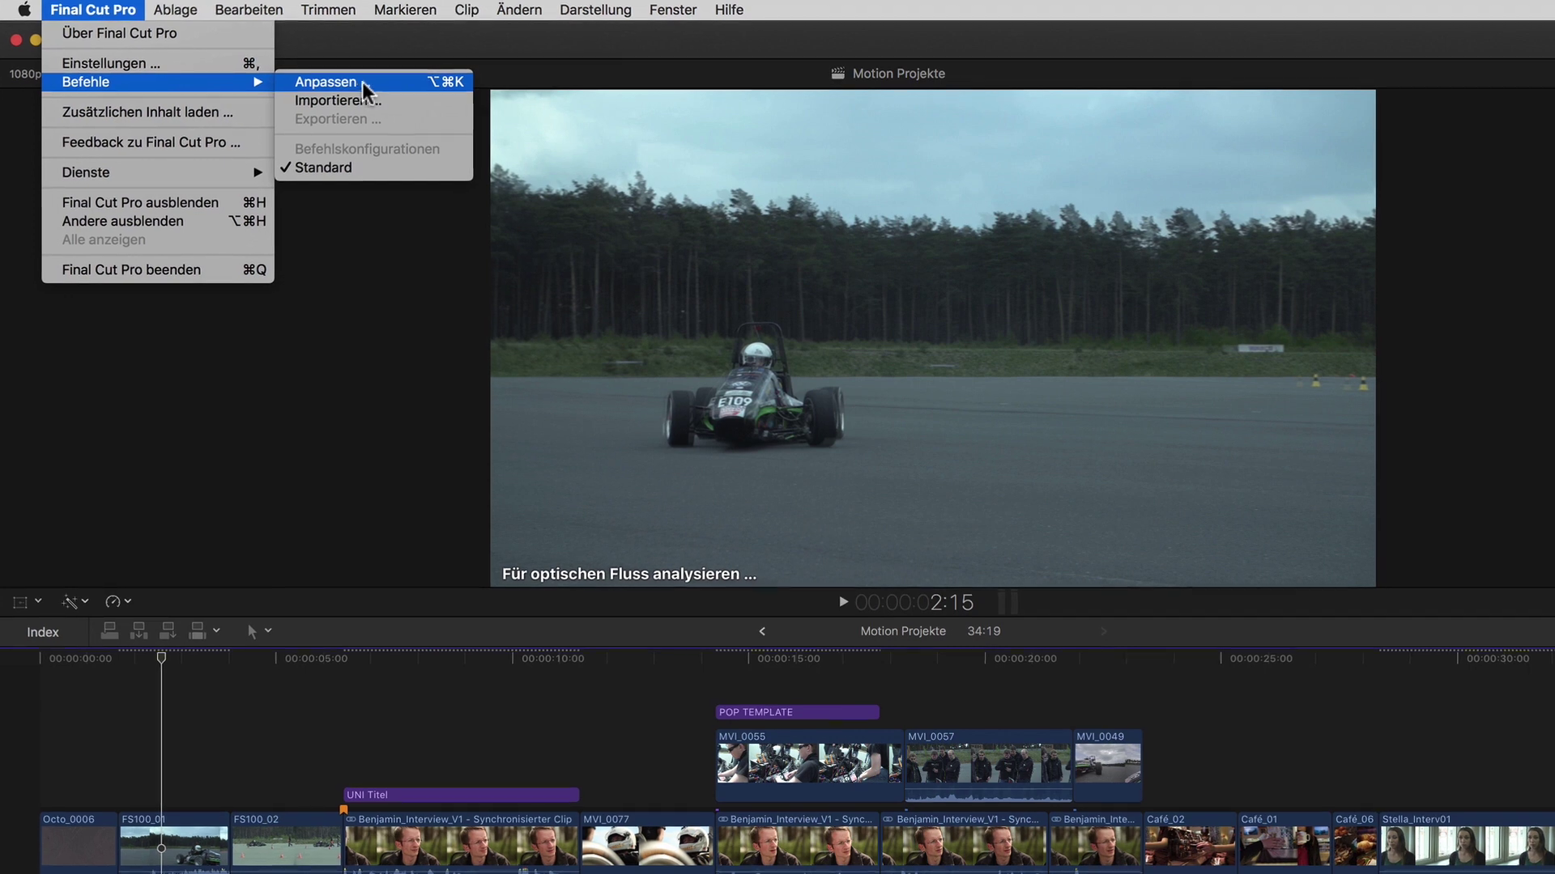
- Open the command customisation, switch to the Farbe & Effekte workspace, and select the connected MVI clips
{"action": "left_click", "coordinate": [458, 84]}
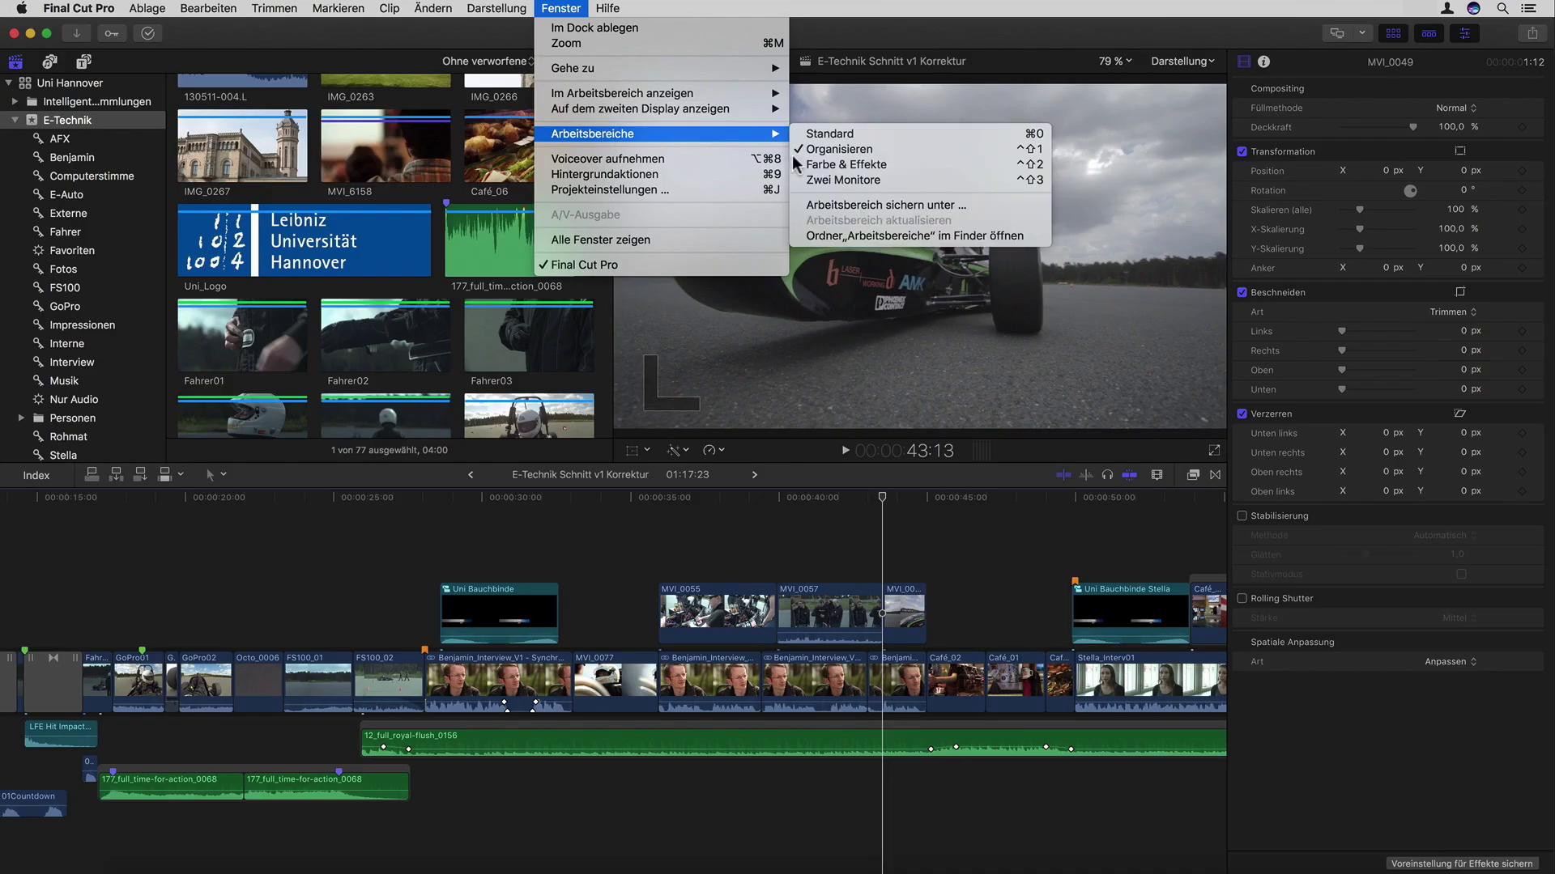
{"action": "left_click", "coordinate": [960, 168]}
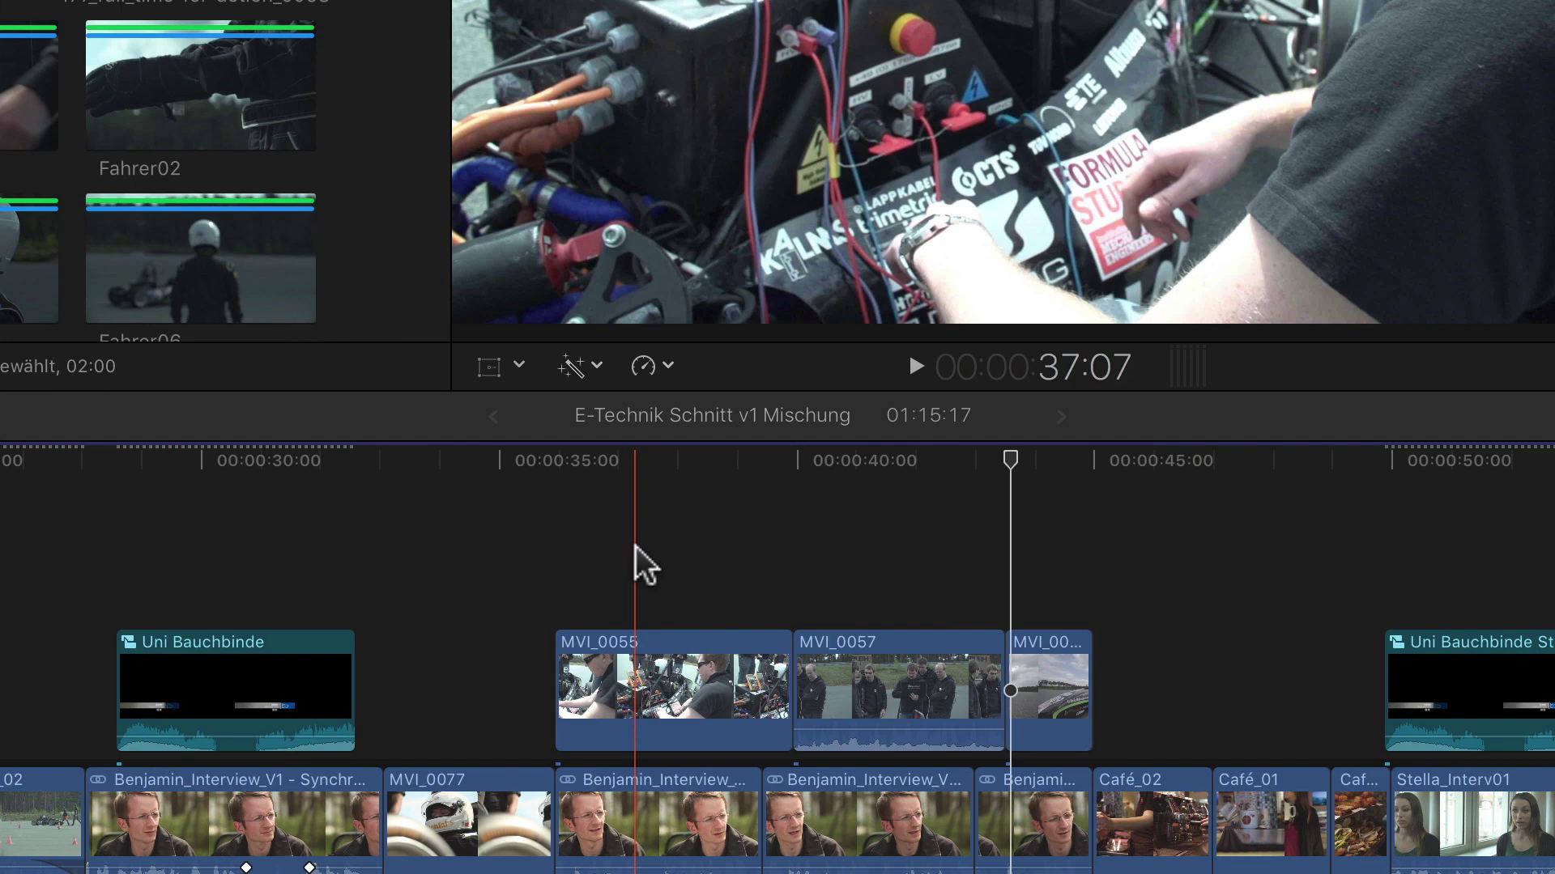
{"action": "mouse_move", "coordinate": [635, 545]}
{"action": "left_mouse_down"}
{"action": "mouse_move", "coordinate": [1102, 735]}
{"action": "mouse_move", "coordinate": [475, 867]}
{"action": "left_mouse_up"}
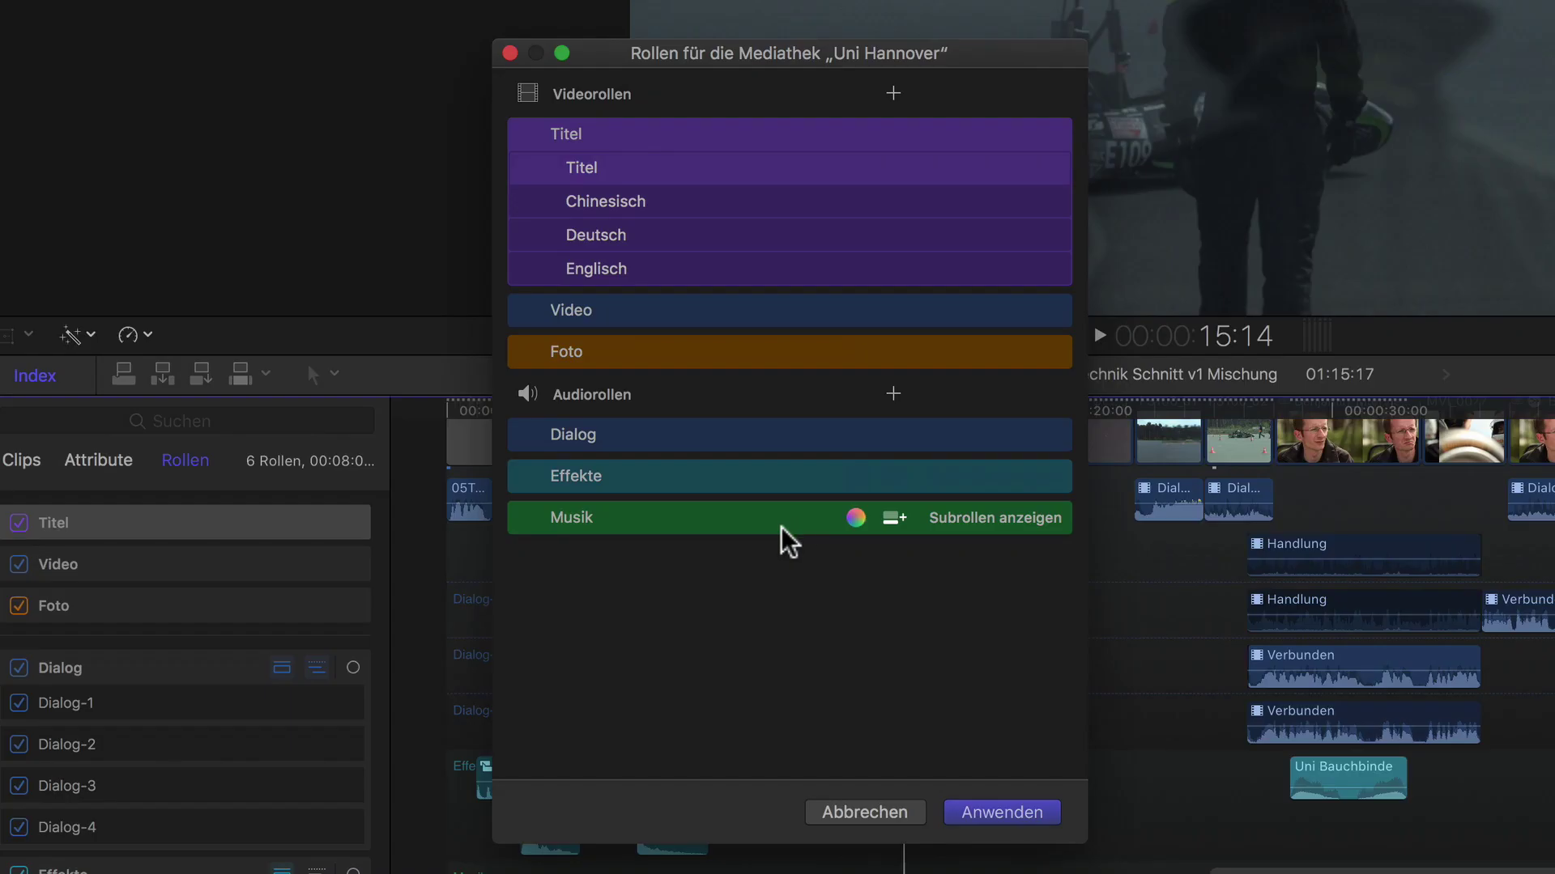
- Open the colour choices for the Musik role in the roles editor
{"action": "left_click", "coordinate": [858, 517]}
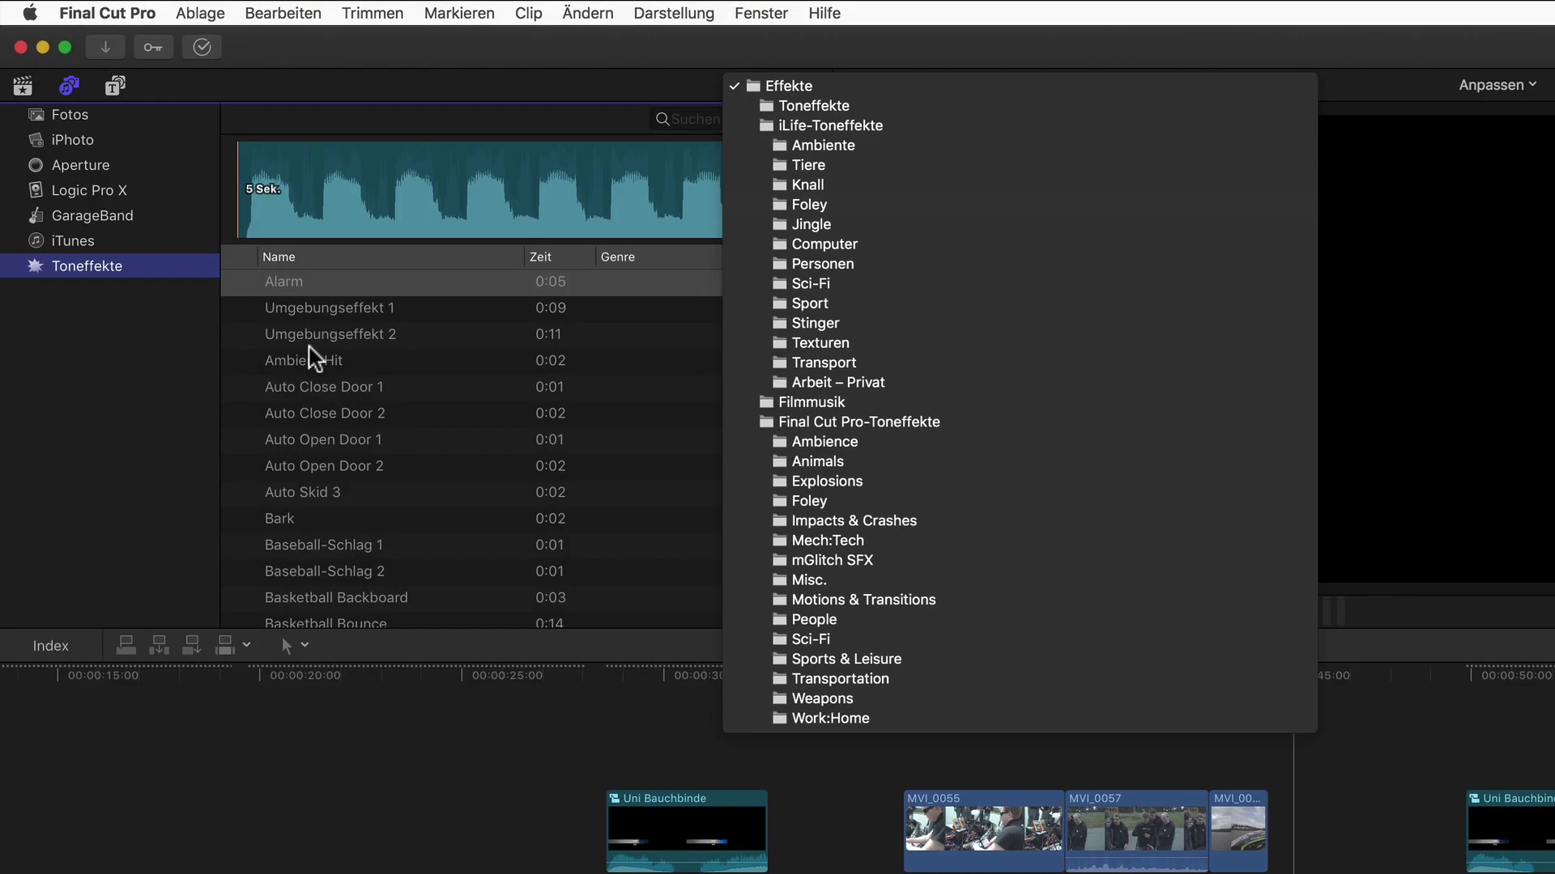
- Open the Photos browser's Alle popup to choose which kind of photos to list
{"action": "left_click", "coordinate": [313, 357]}
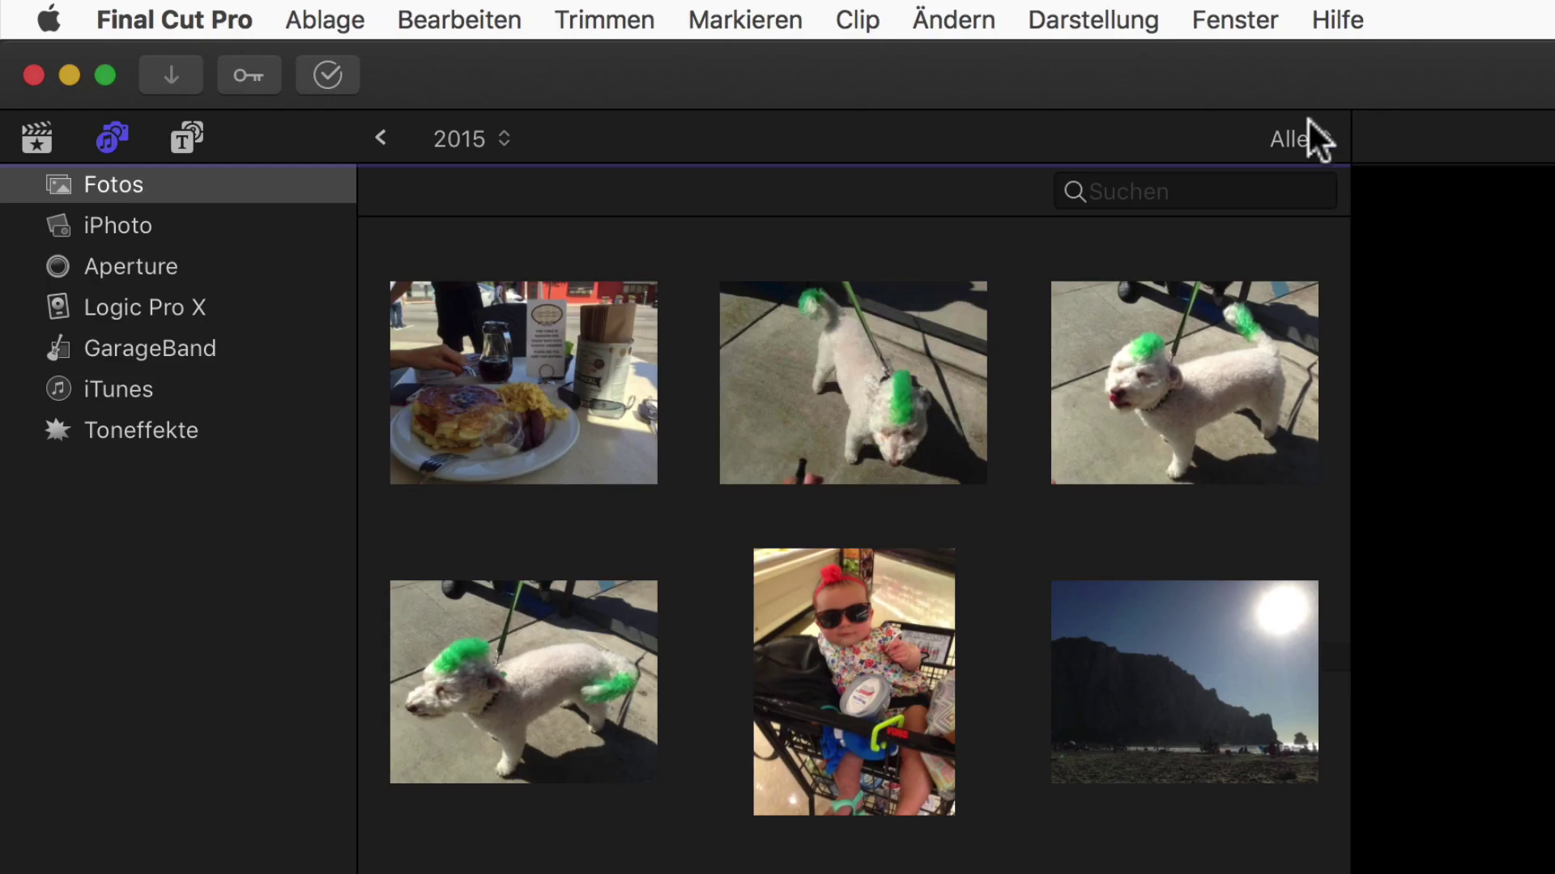
{"action": "left_click", "coordinate": [1309, 128]}
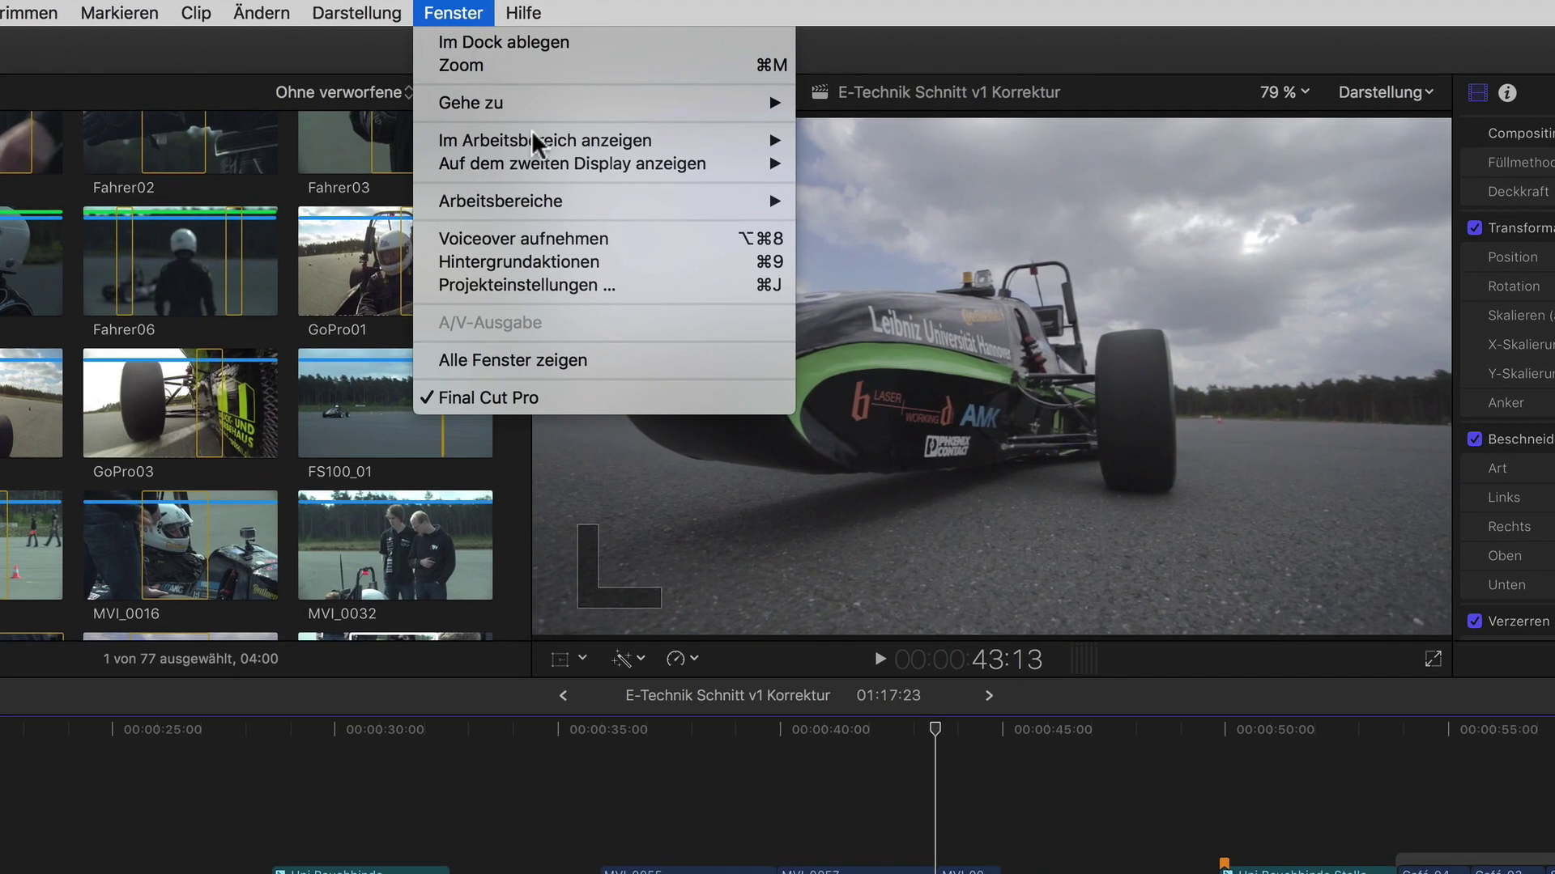
- Return to the Standard workspace and drag the Effekte role above Dialog in the Rollen list
{"action": "mouse_move", "coordinate": [596, 198]}
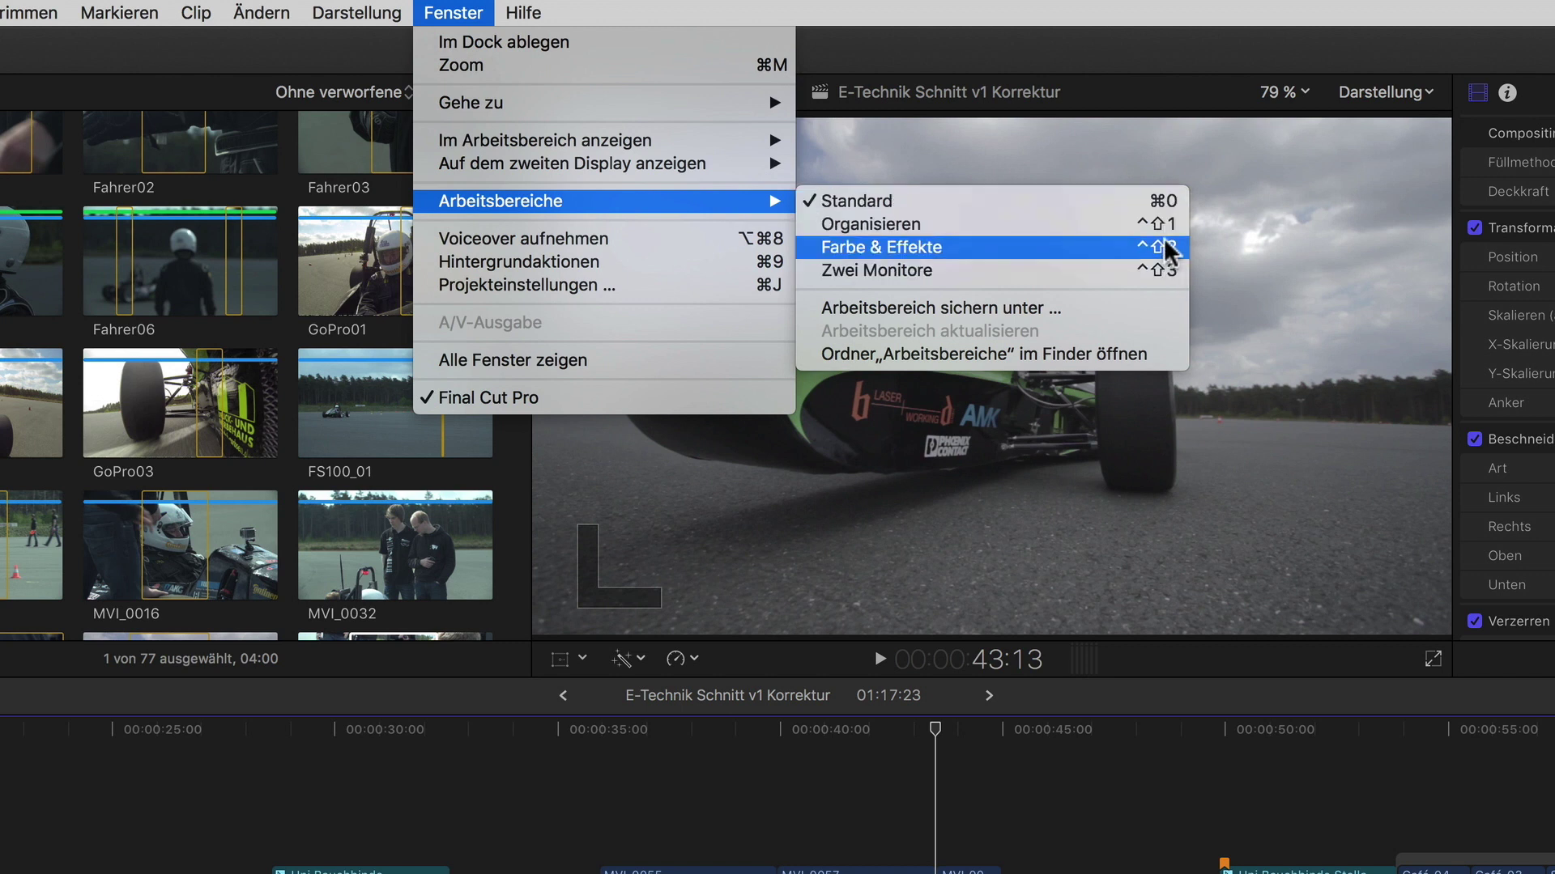
{"action": "left_click", "coordinate": [1162, 198]}
{"action": "left_click", "coordinate": [1267, 50]}
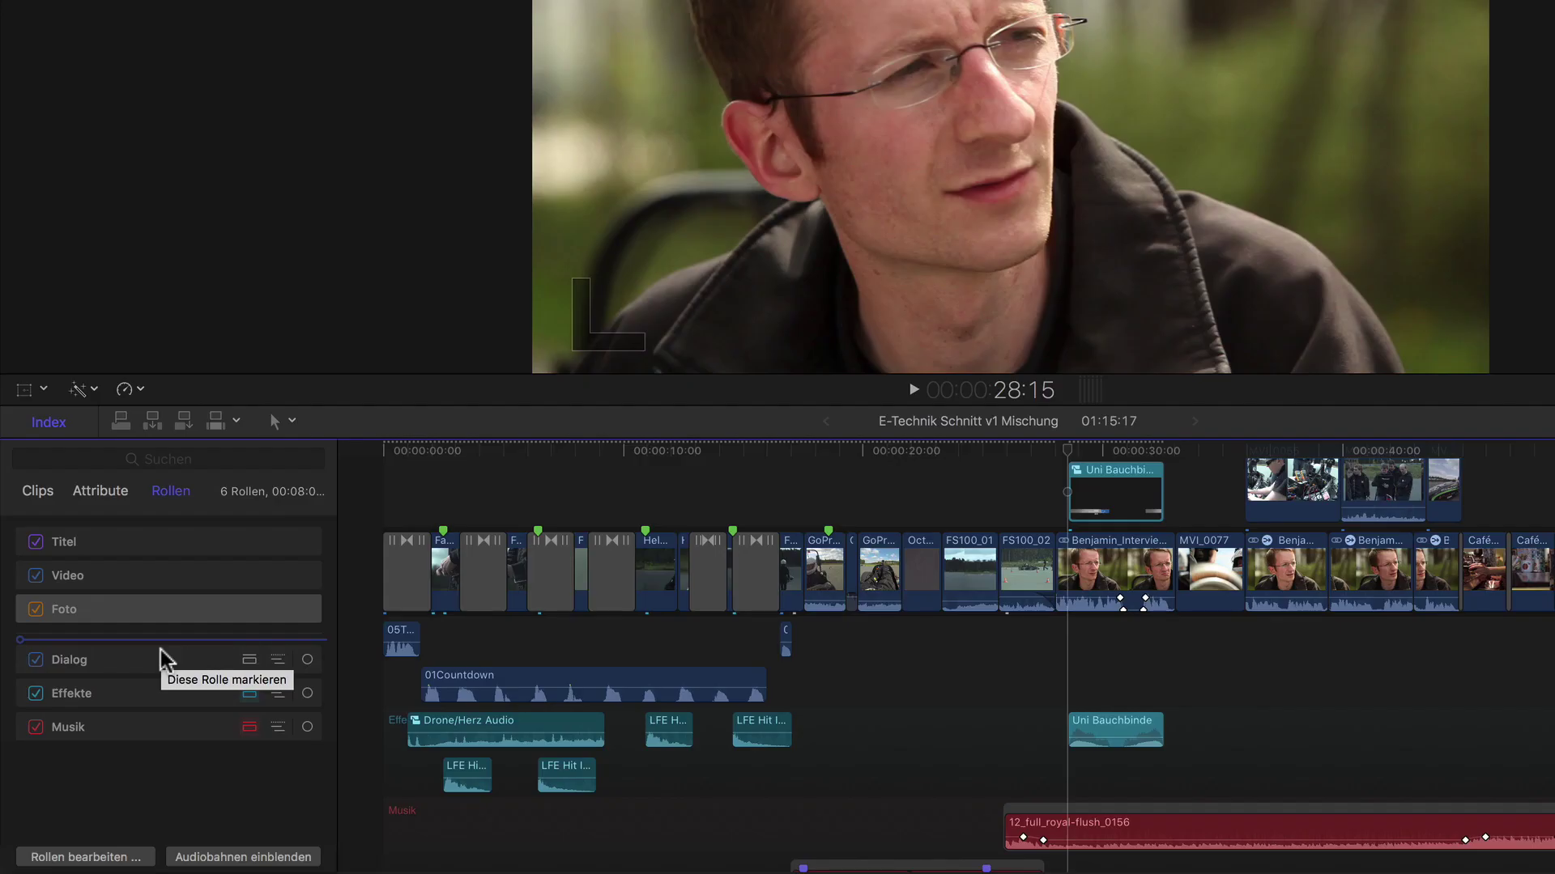
{"action": "left_click_drag", "start_coordinate": [164, 660], "coordinate": [165, 660]}
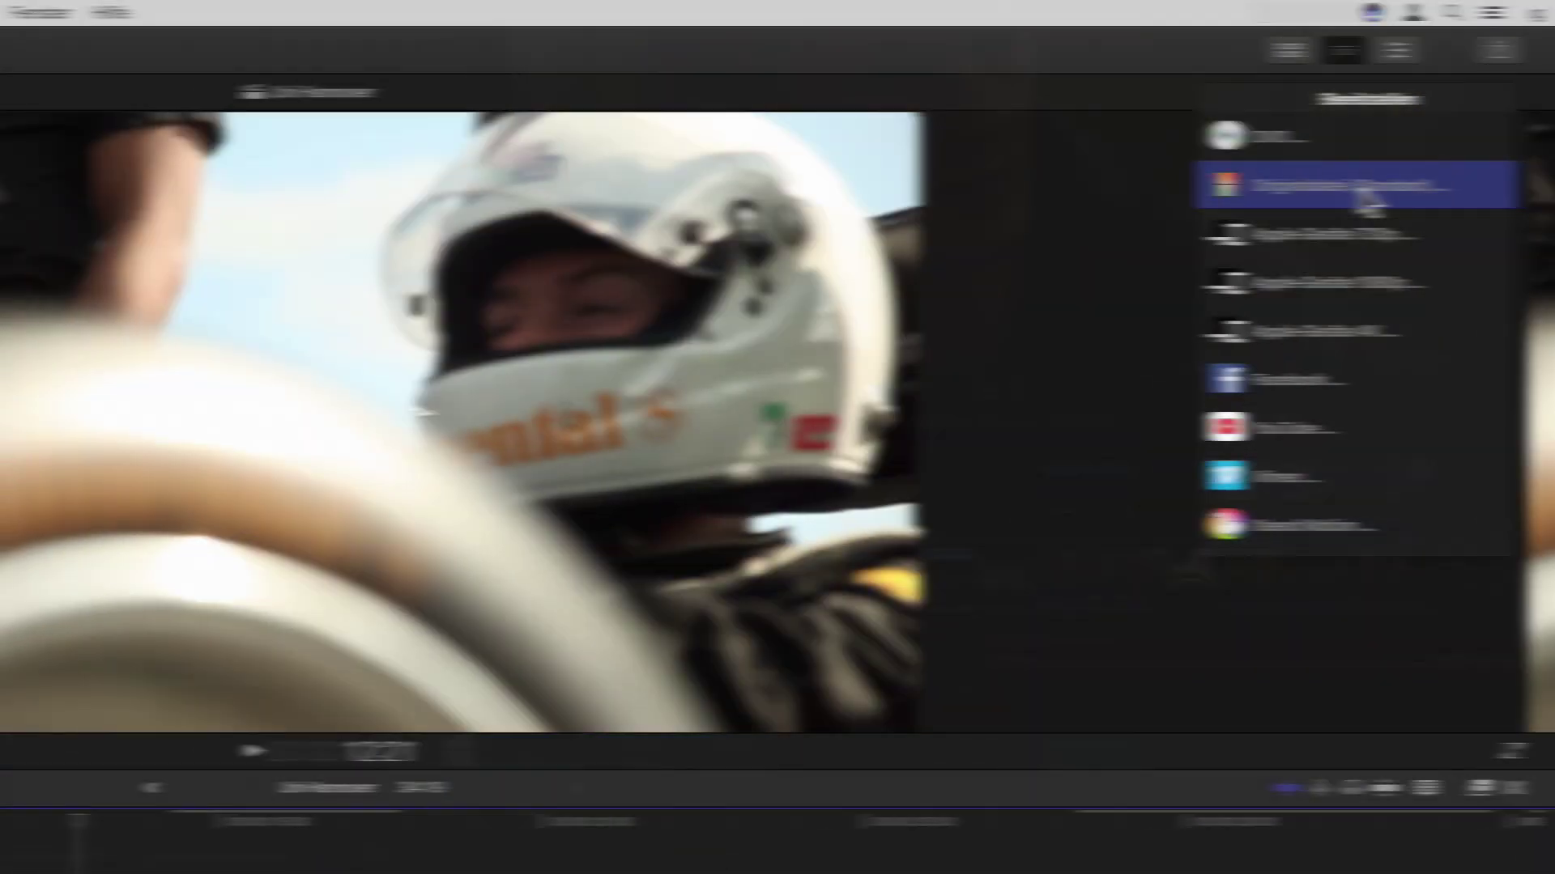
- Set the Originaldatei export to Apple ProRes 422 with roles as a multitrack MXF file
{"action": "left_click", "coordinate": [1386, 187]}
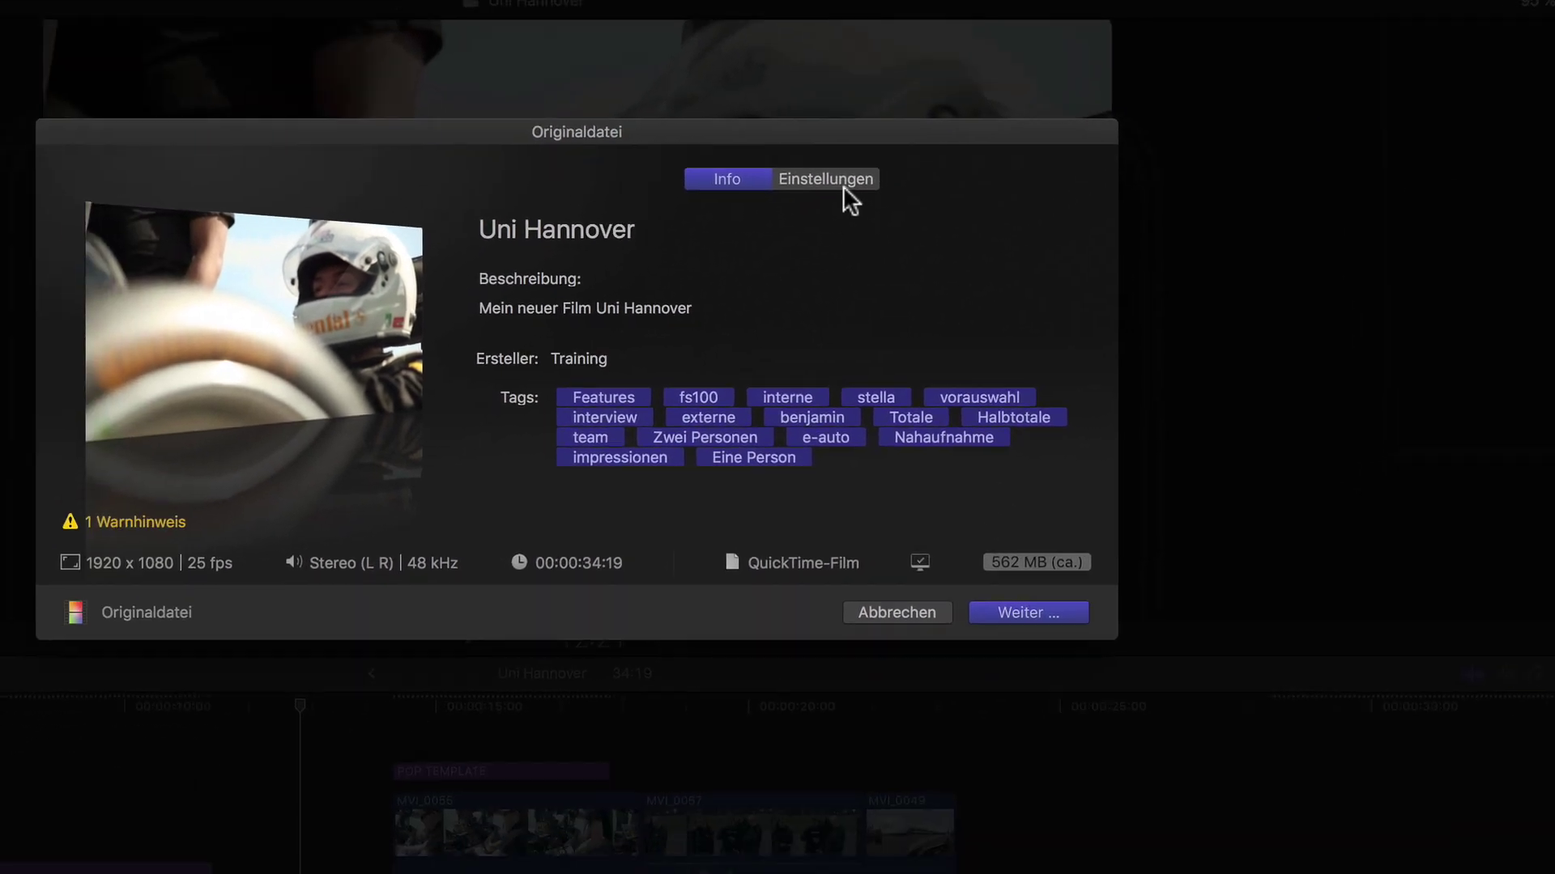
{"action": "left_click", "coordinate": [997, 88]}
{"action": "left_click", "coordinate": [1076, 212]}
{"action": "left_click", "coordinate": [1067, 274]}
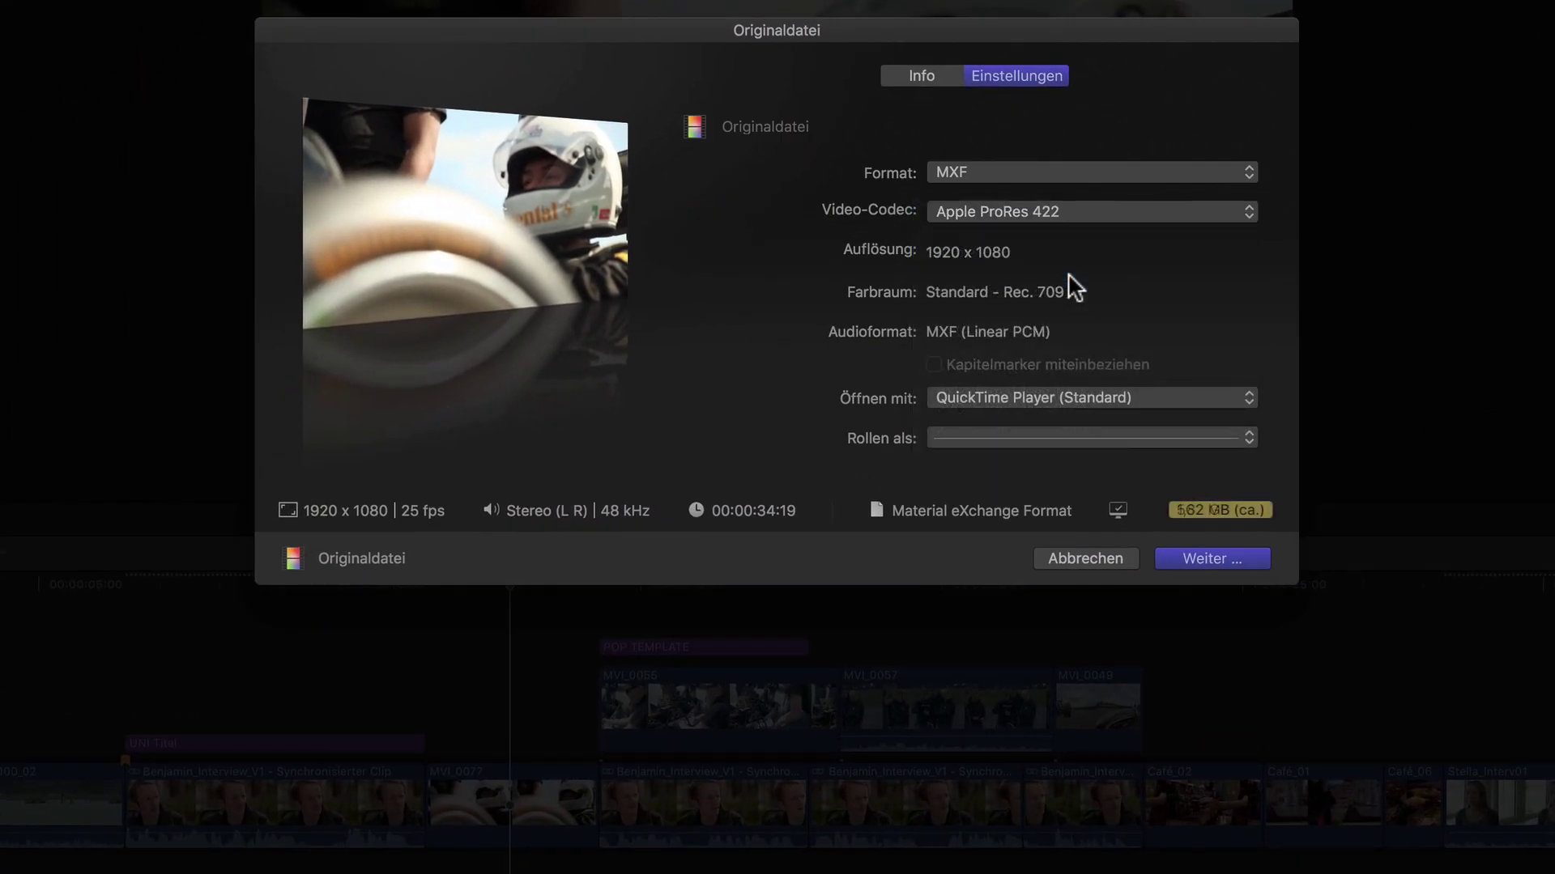
{"action": "left_click", "coordinate": [1167, 437]}
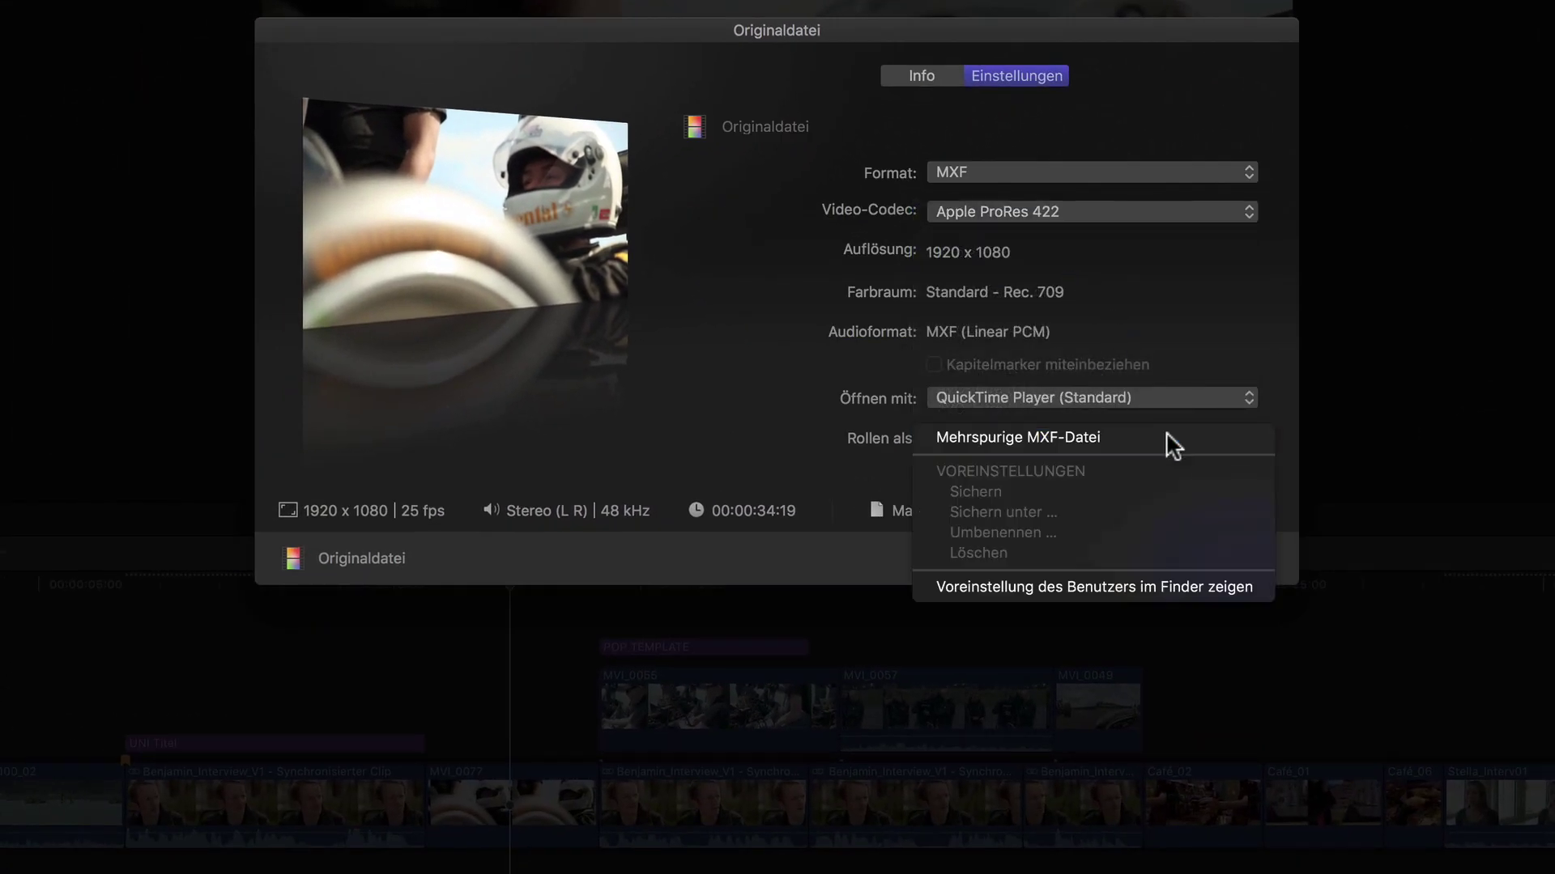
{"action": "left_click", "coordinate": [1165, 444]}
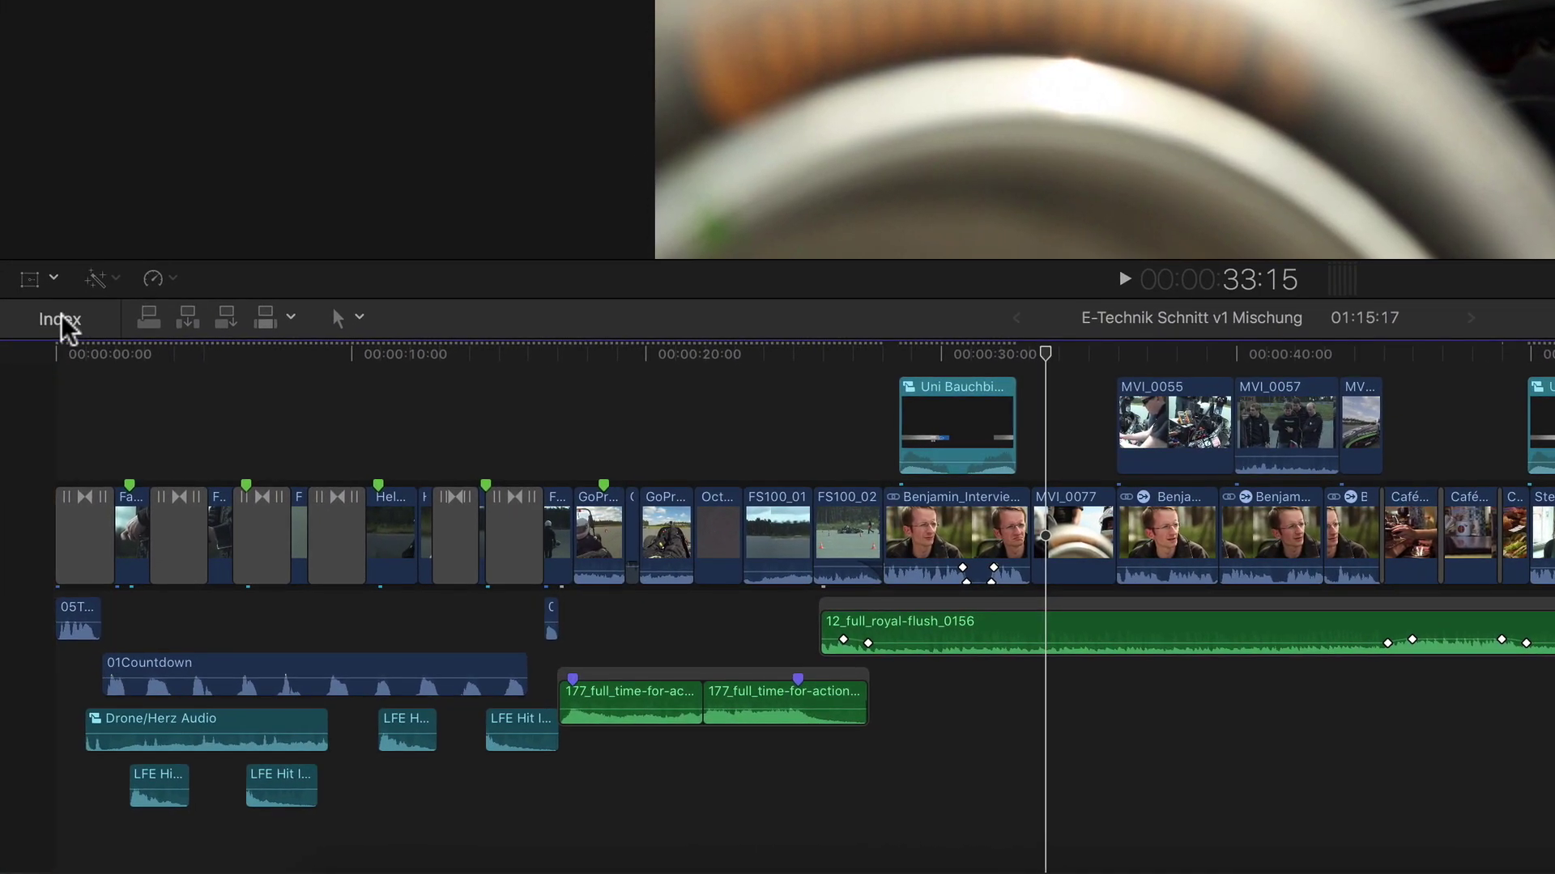
- Show the timeline index's Rollen list and select the Video role
{"action": "left_click", "coordinate": [72, 324]}
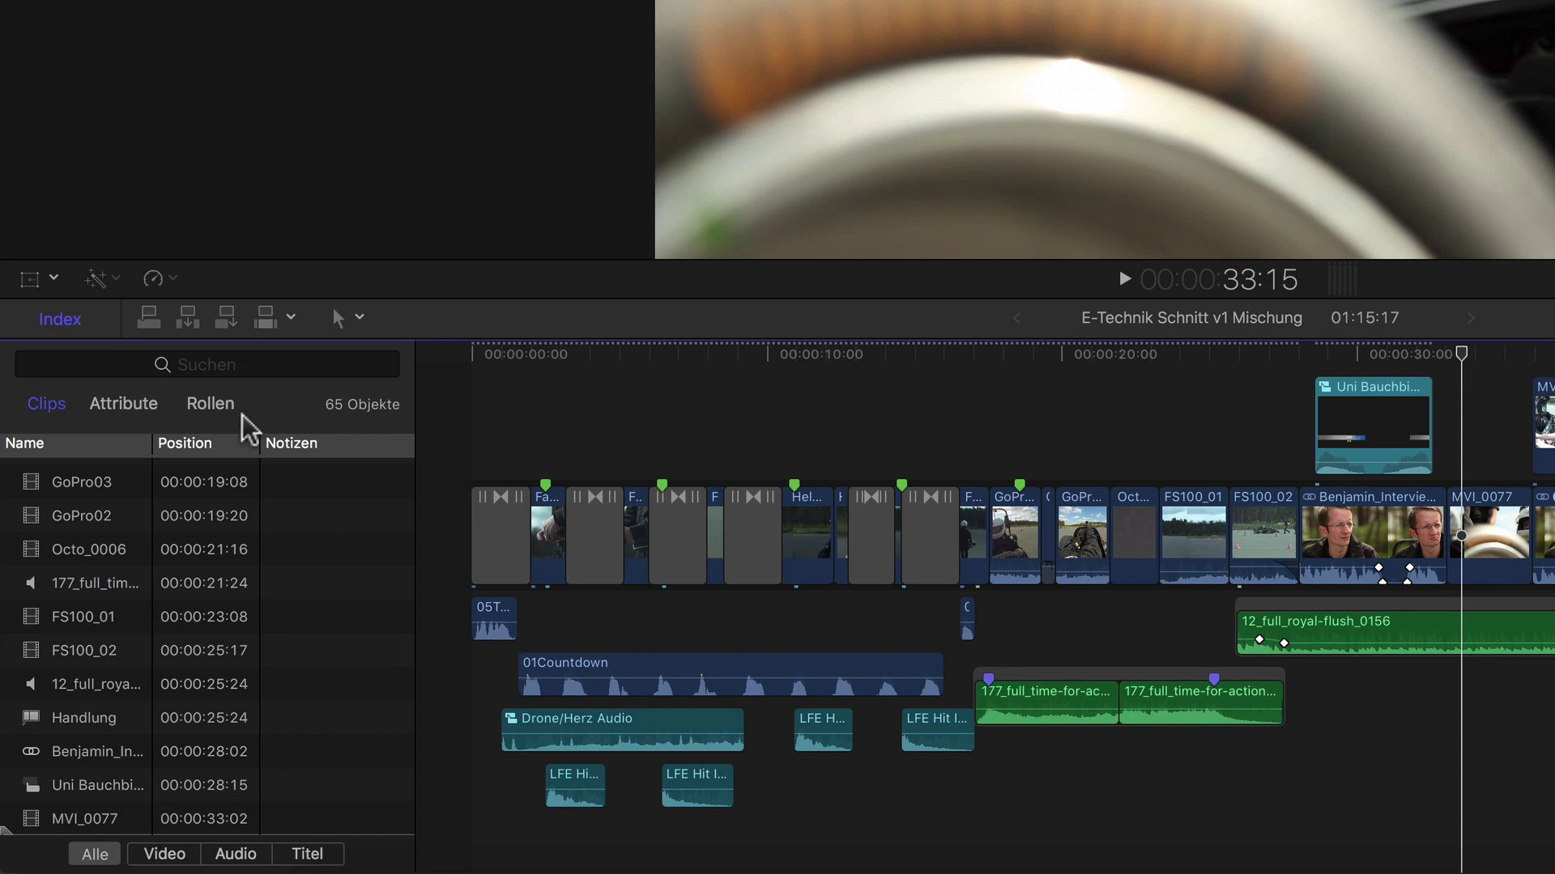
{"action": "left_click", "coordinate": [210, 404]}
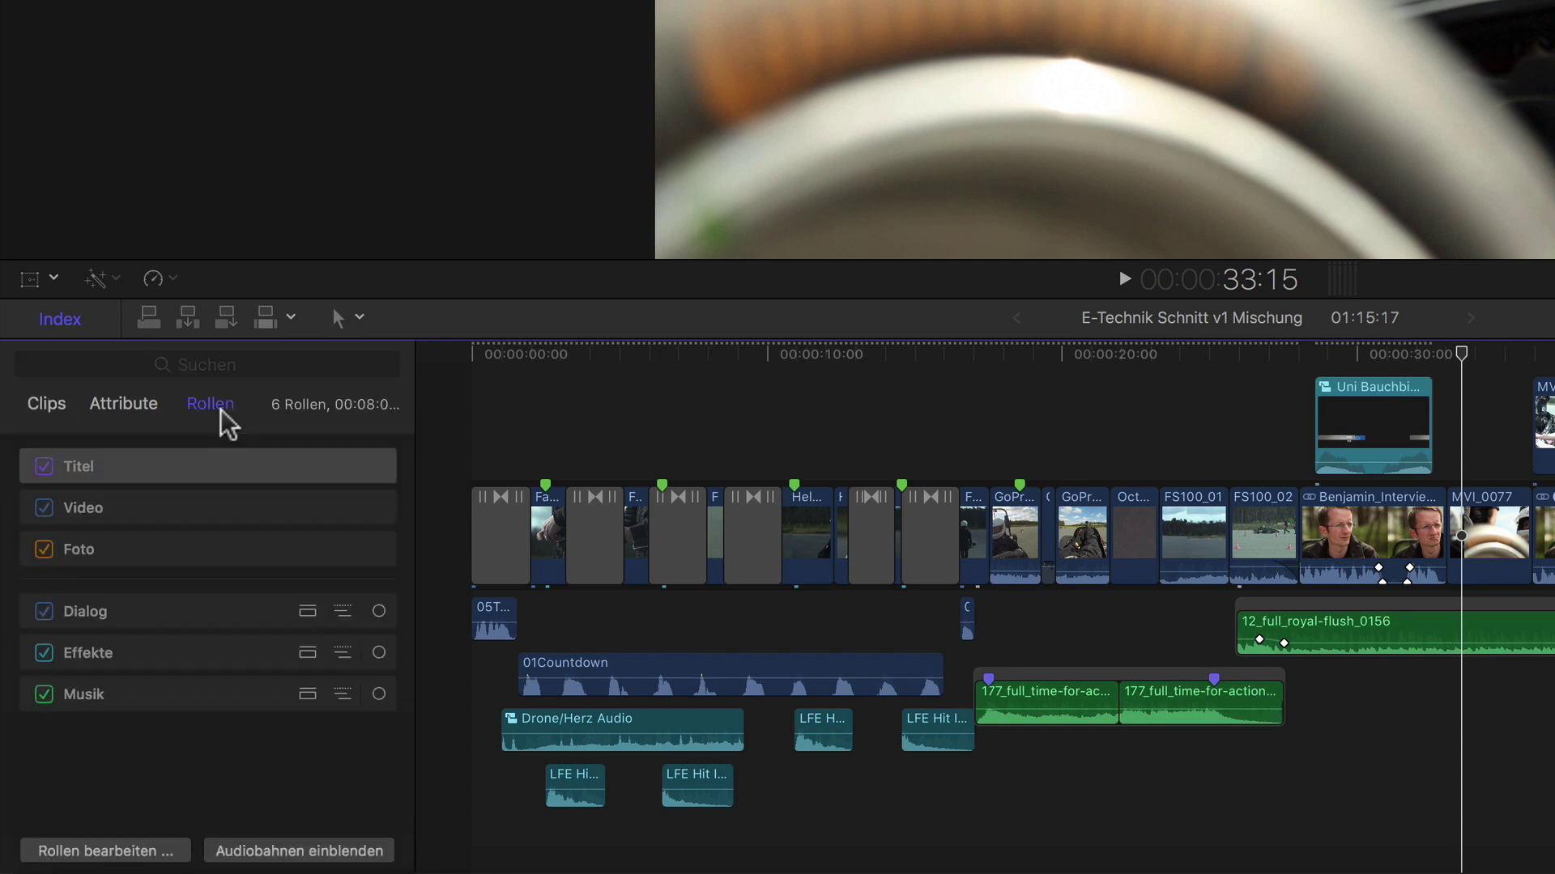
{"action": "left_click", "coordinate": [200, 515]}
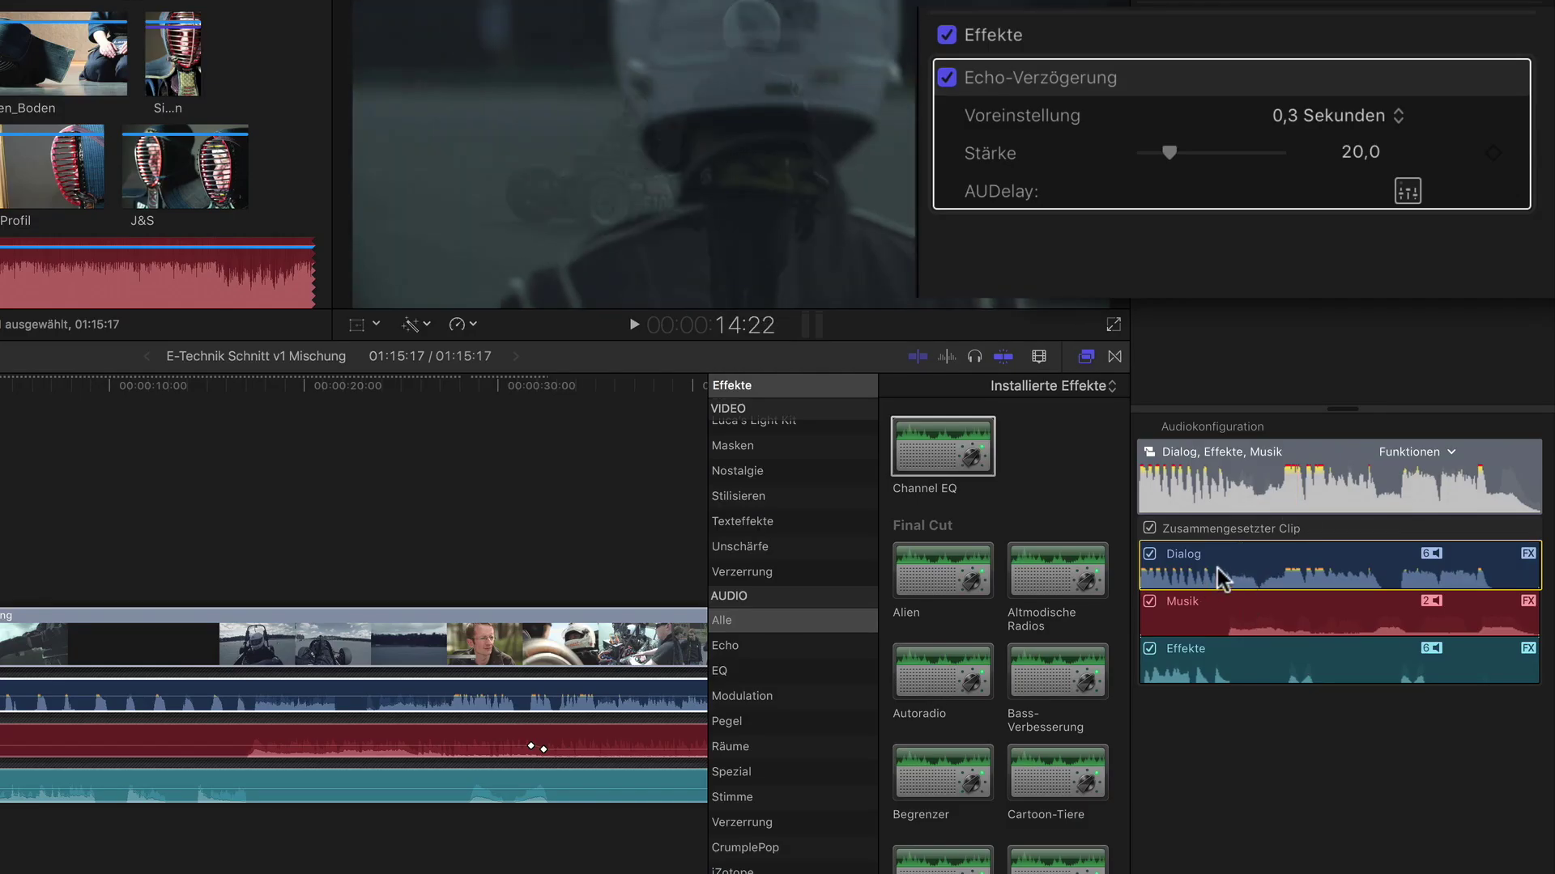
- Select the Dialog audio component and toggle the per-role audio lanes on and off
{"action": "left_click", "coordinate": [422, 706]}
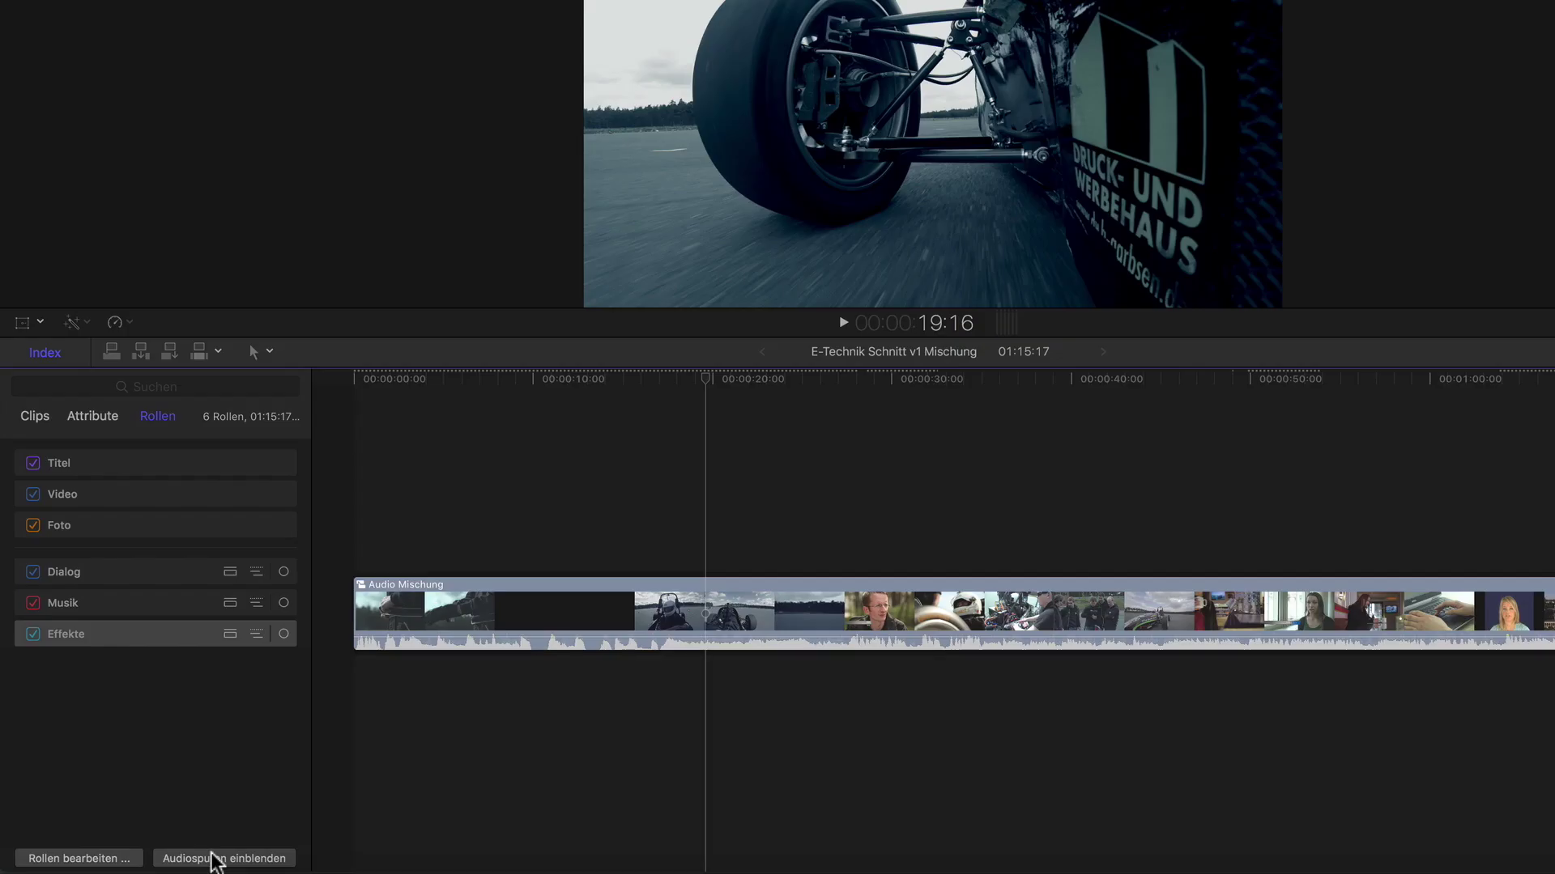
{"action": "left_click", "coordinate": [214, 858]}
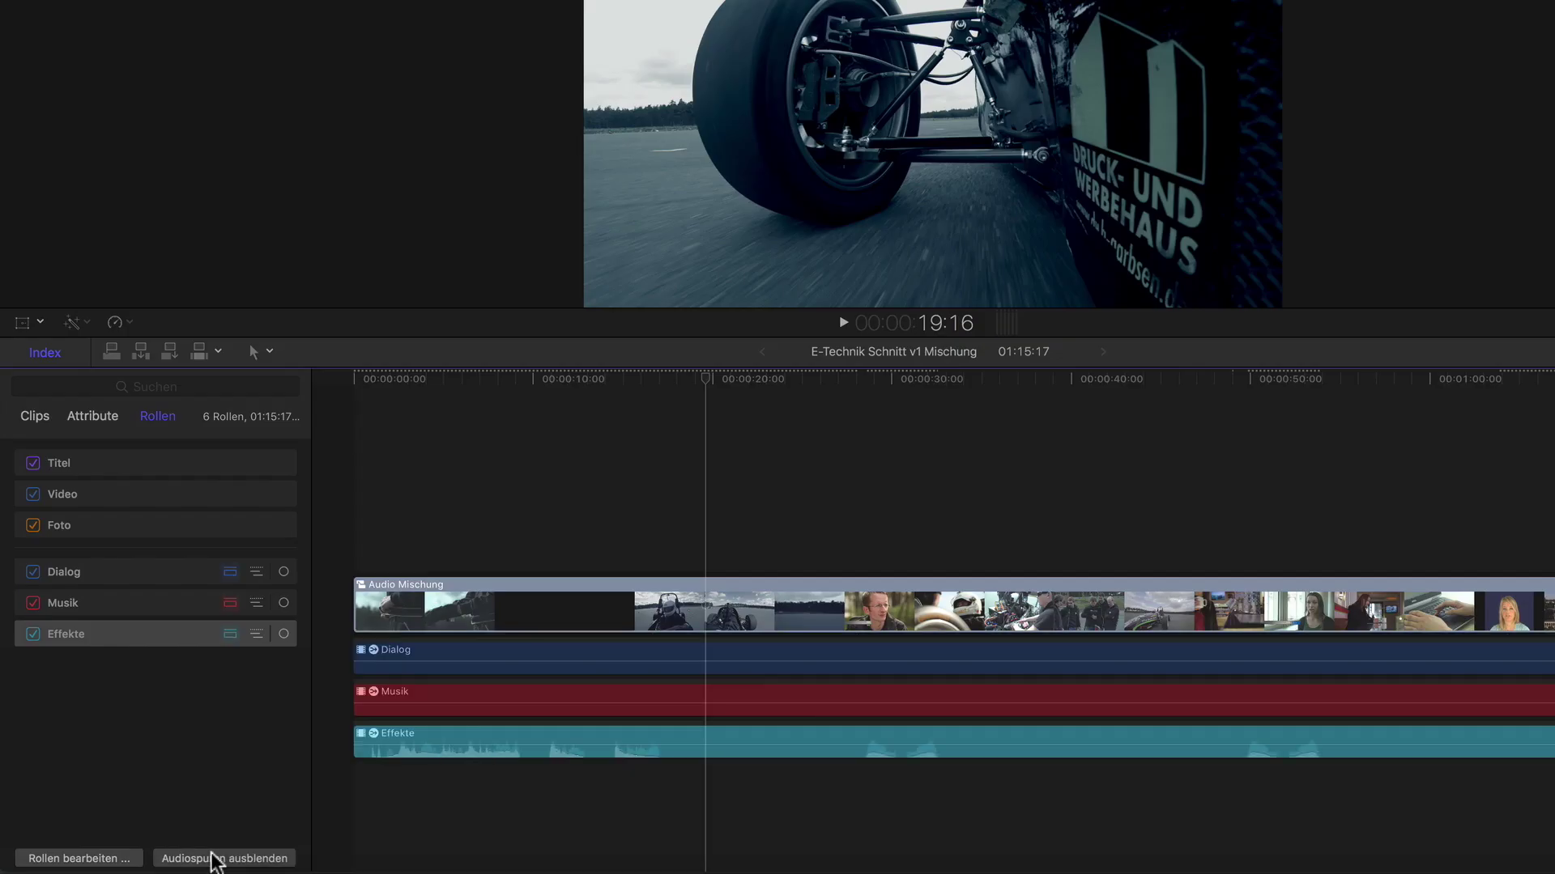
{"action": "left_click", "coordinate": [215, 860]}
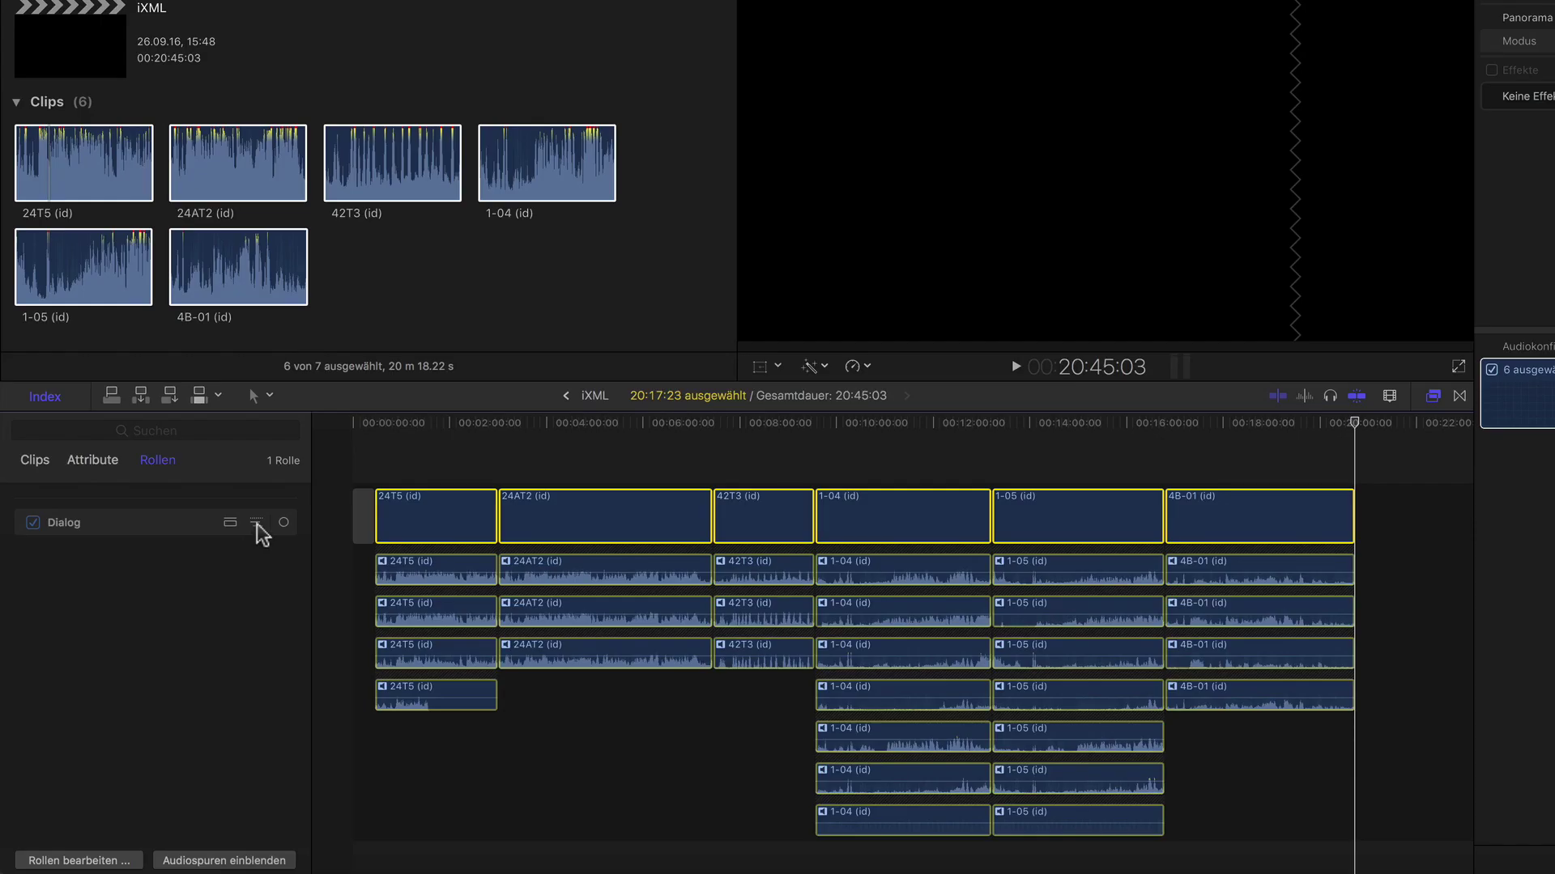
- Show the Dialog subroles as separate lanes and select a clip on the Mike lane
{"action": "left_click", "coordinate": [259, 523]}
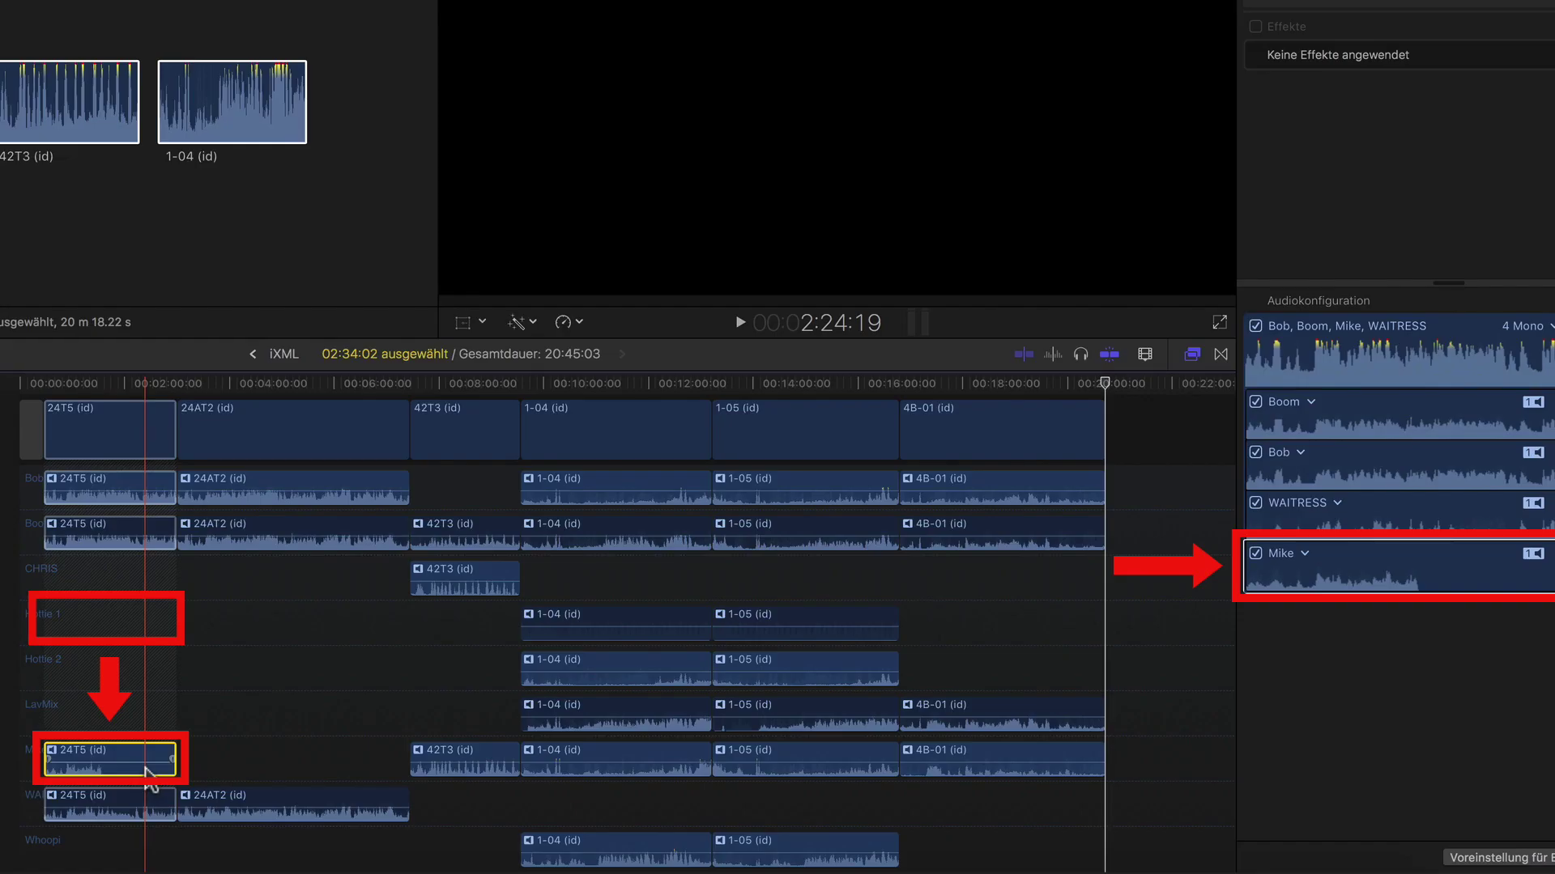
{"action": "left_click", "coordinate": [465, 773]}
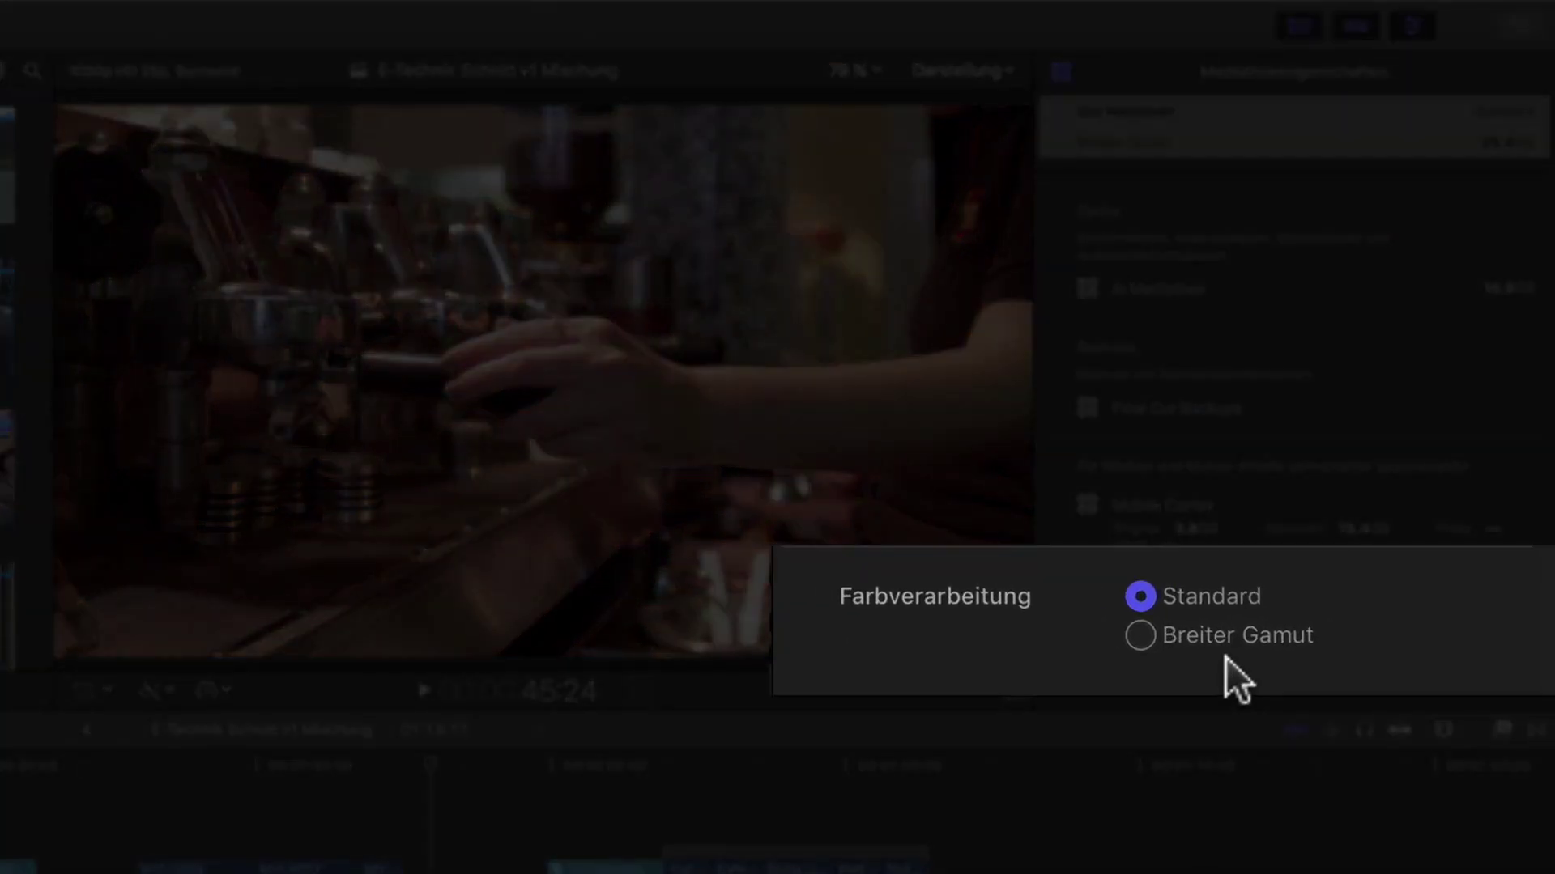
- Switch the library to Wide Gamut processing and open the new project's Color Space choices
{"action": "left_click", "coordinate": [1226, 657]}
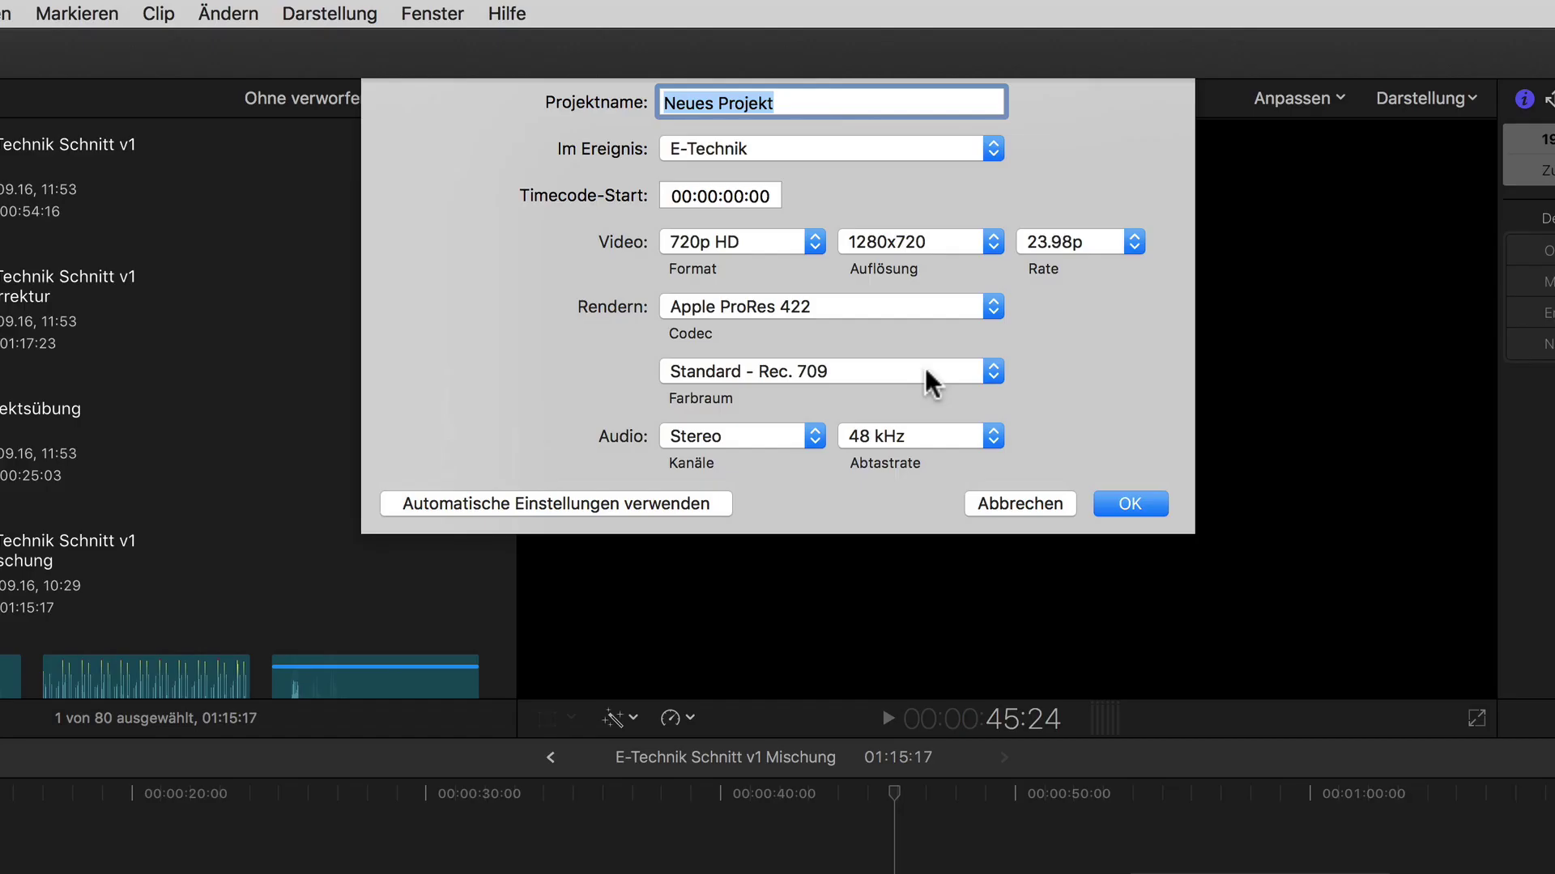
{"action": "left_click", "coordinate": [927, 374]}
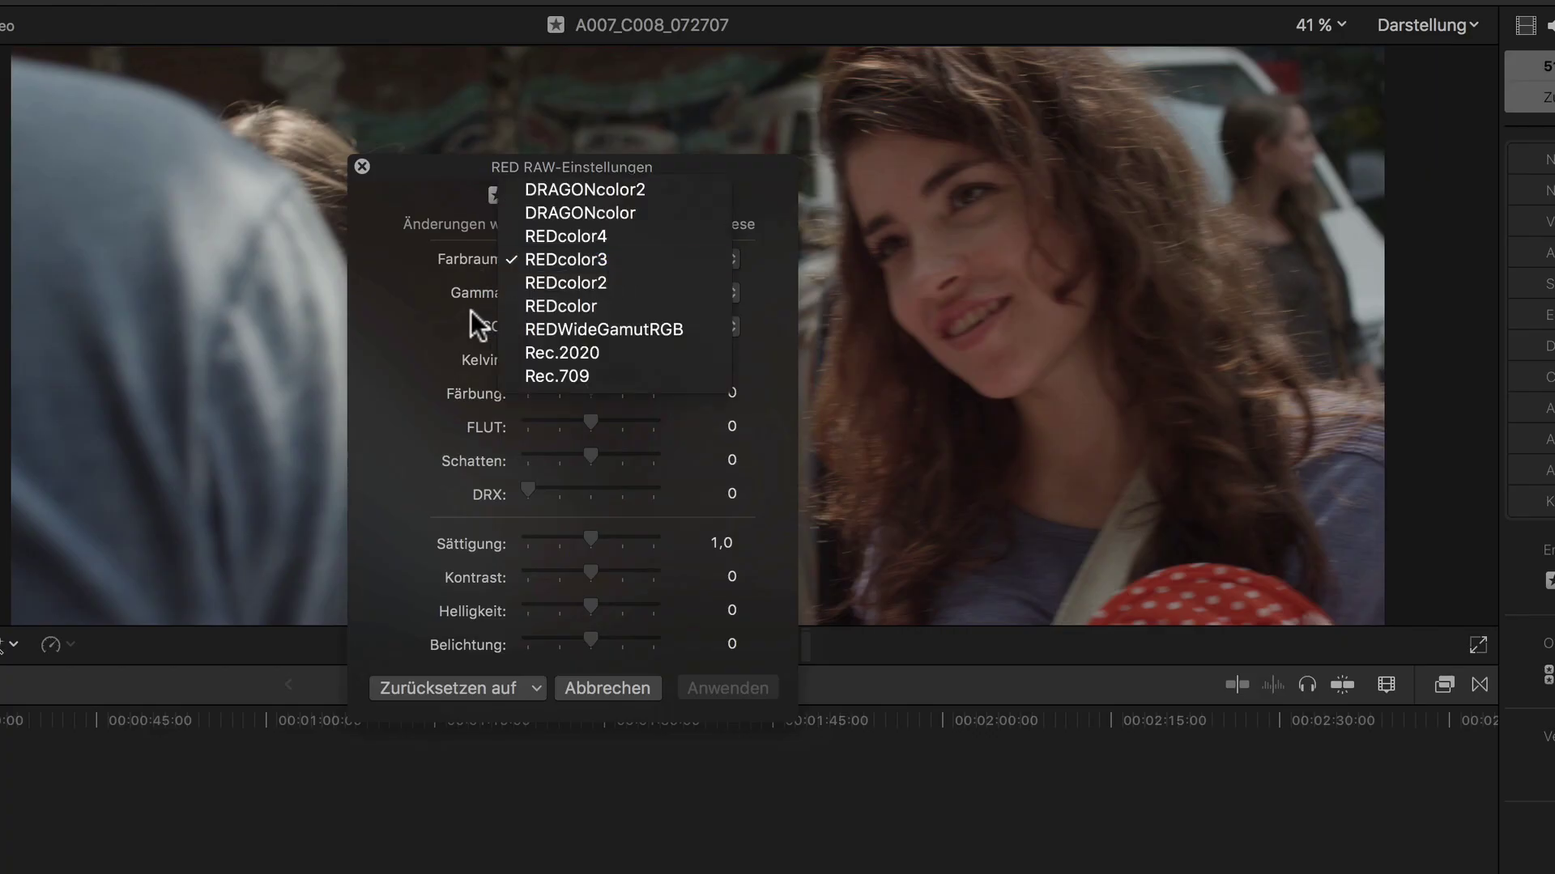
- Check the RED clip's colour space and ISO options, leaving them unchanged at ISO 500
{"action": "left_click", "coordinate": [470, 310]}
{"action": "left_click", "coordinate": [546, 329]}
{"action": "left_click", "coordinate": [482, 328]}
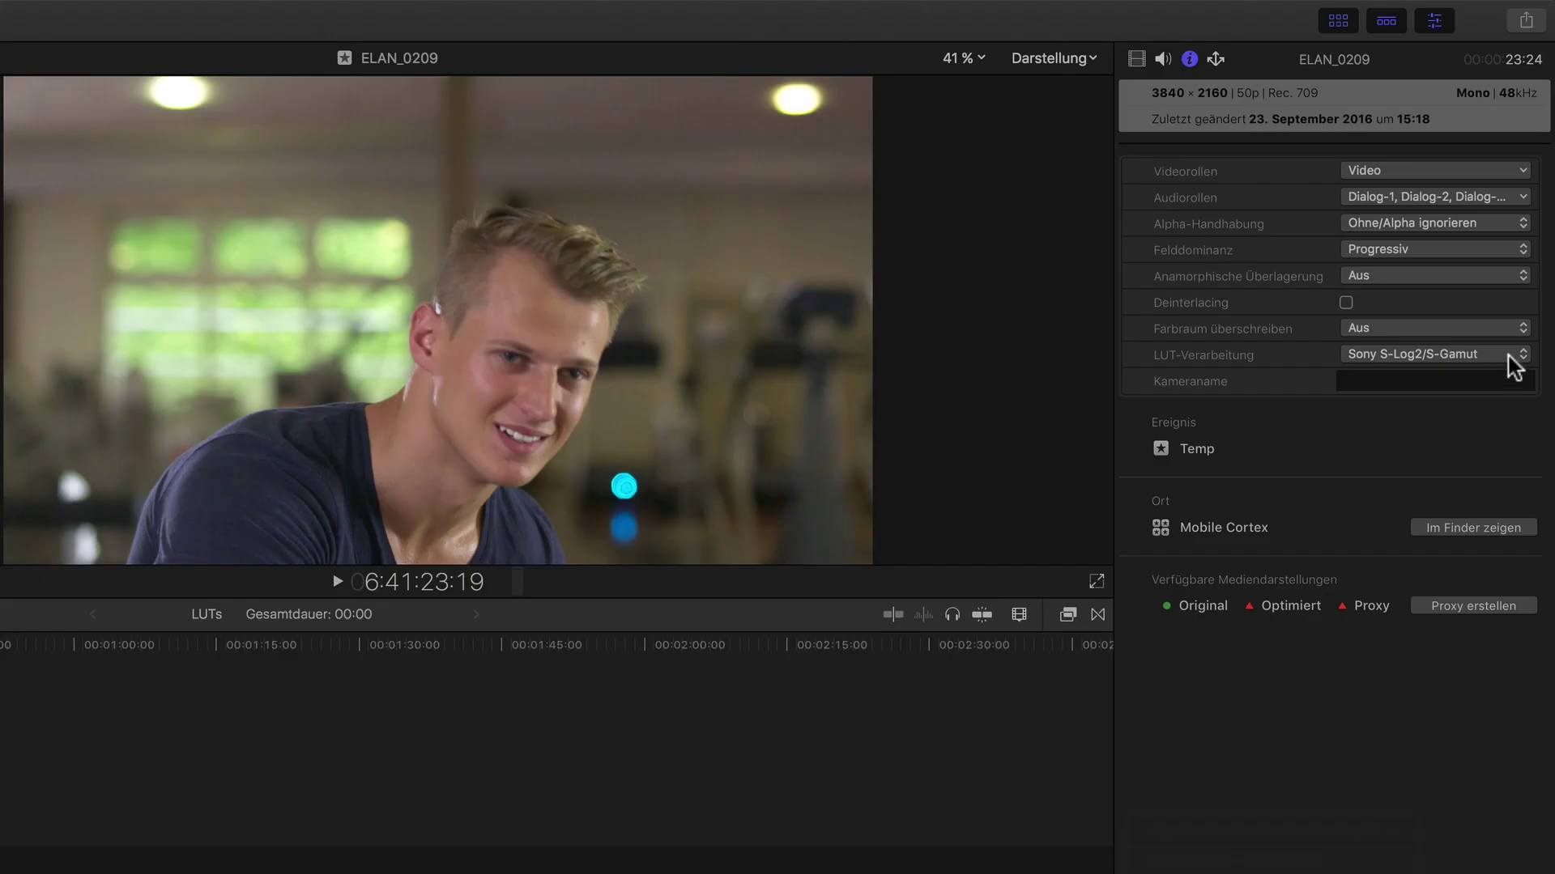
- Set LUT processing for ELAN_0209 to Ohne and push its highlights up to test range checking
{"action": "left_click", "coordinate": [1512, 356]}
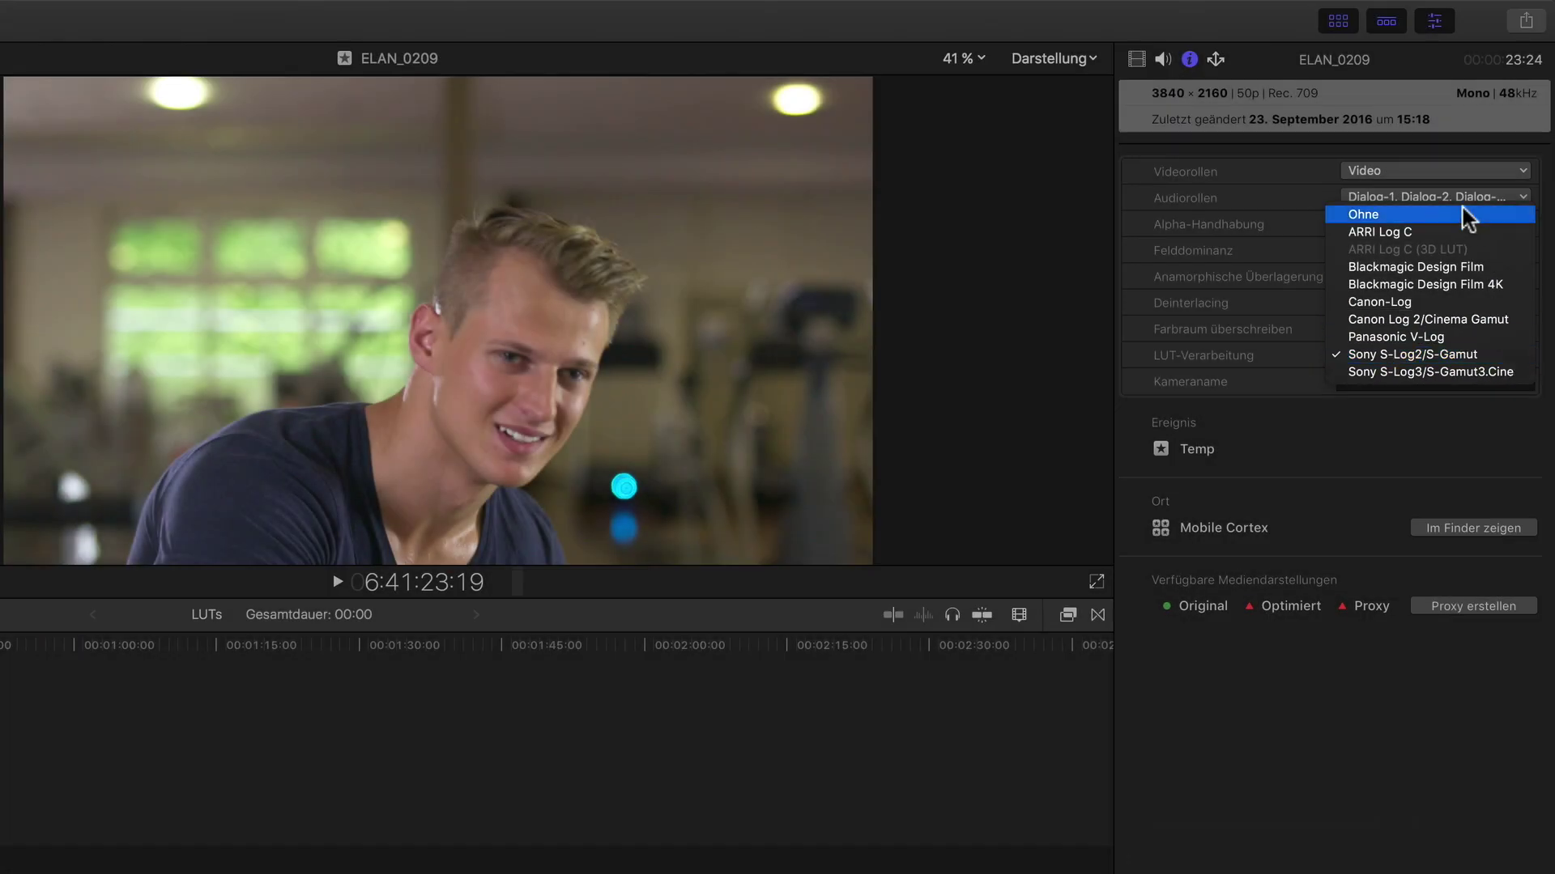
{"action": "left_click", "coordinate": [1463, 212]}
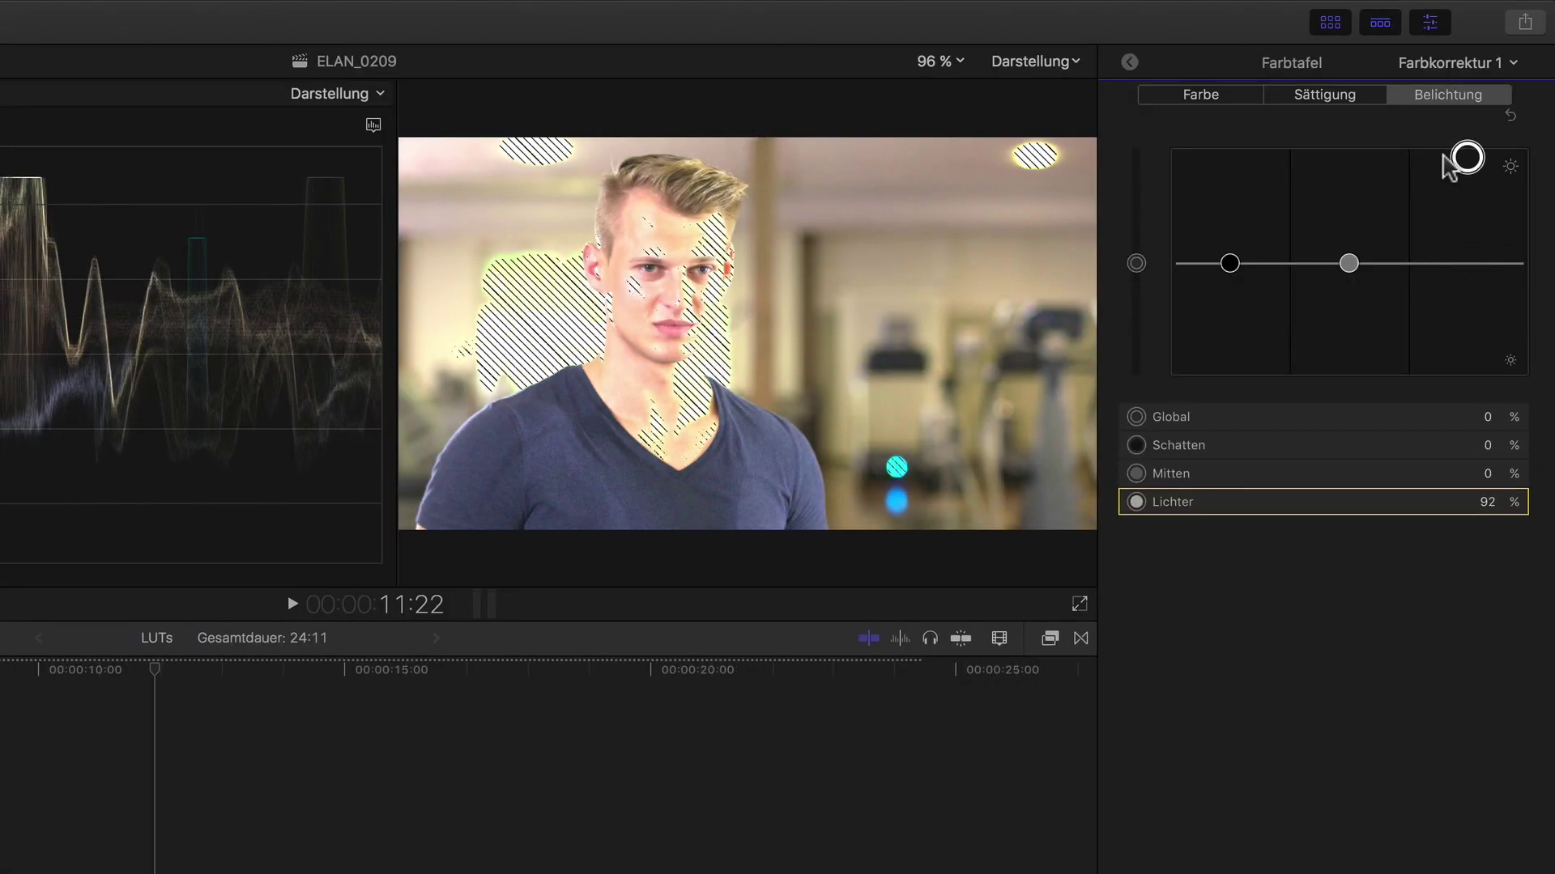
{"action": "left_click_drag", "start_coordinate": [1465, 225], "coordinate": [1469, 274]}
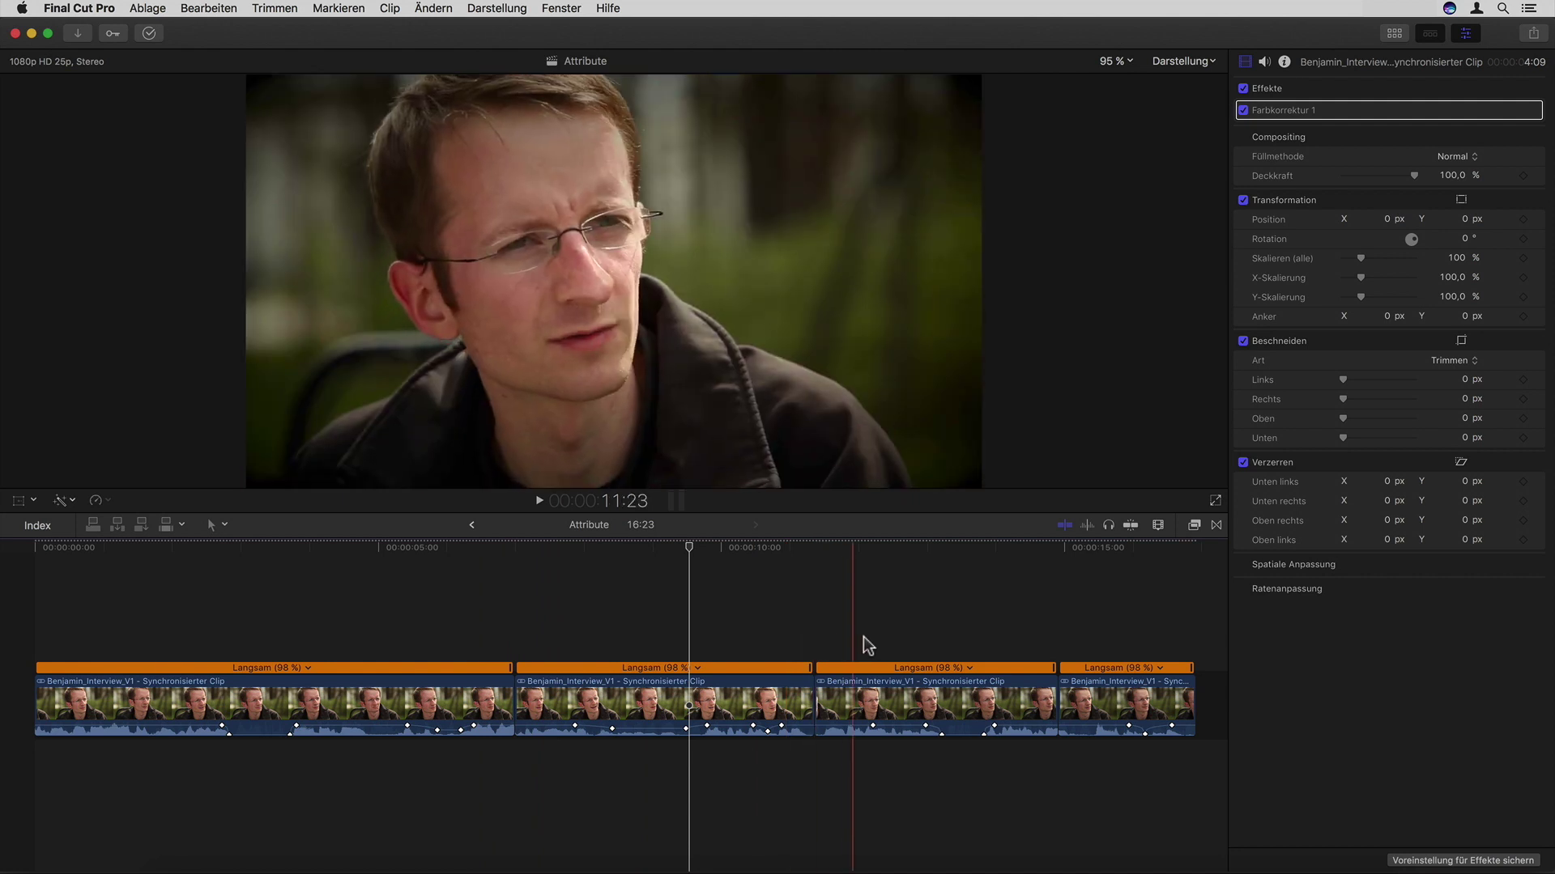
- Use Attribute entfernen to strip effects, Retiming, Lautstärke and EQ from the four Benjamin interview clips
{"action": "left_click", "coordinate": [209, 8]}
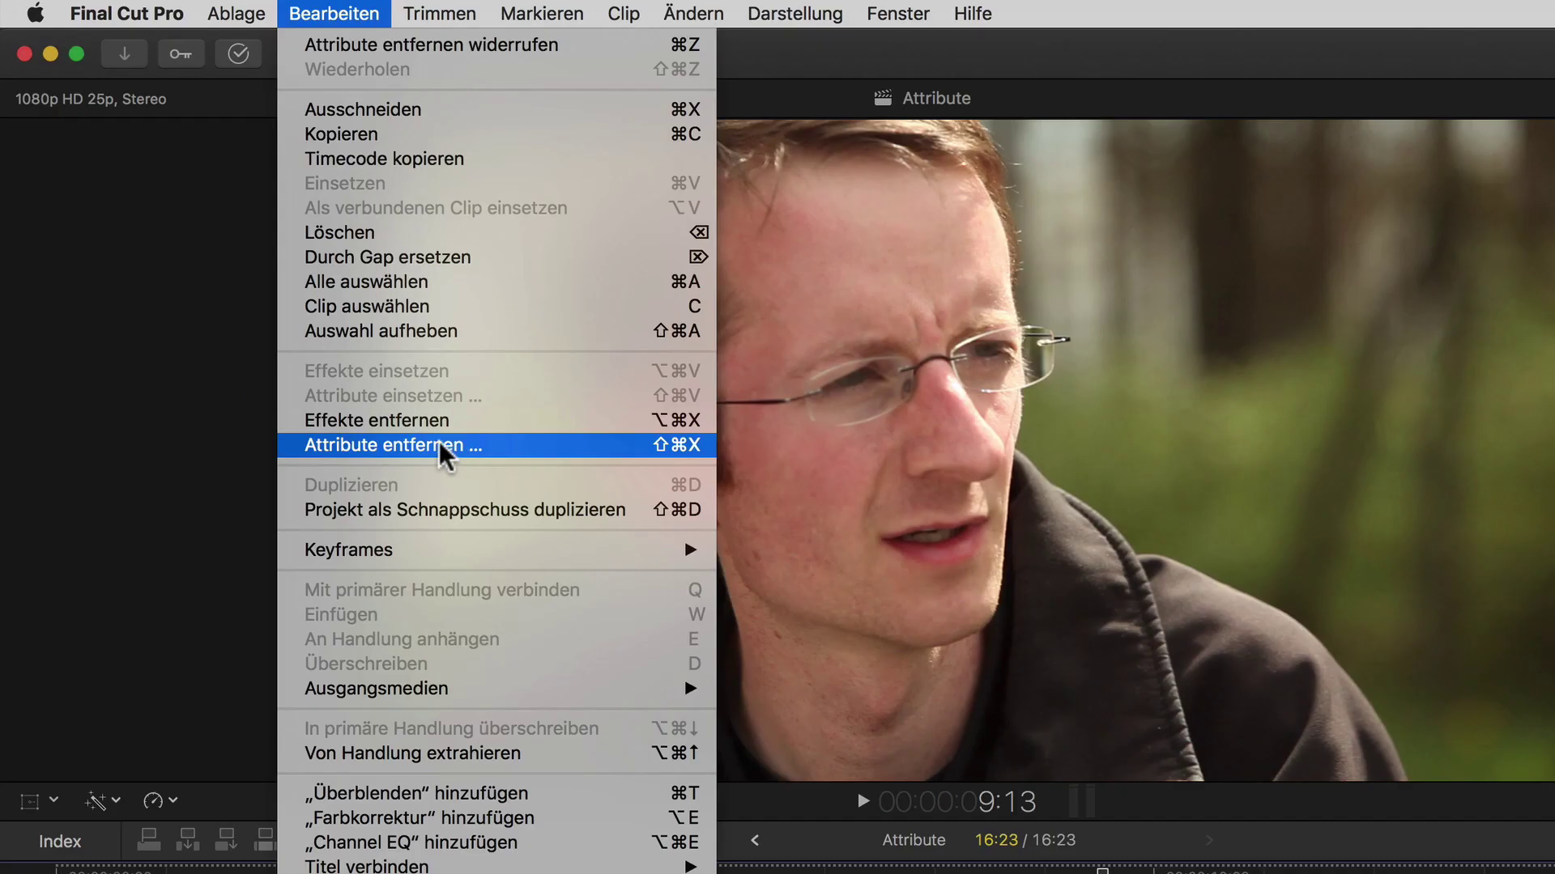
{"action": "left_click", "coordinate": [497, 447]}
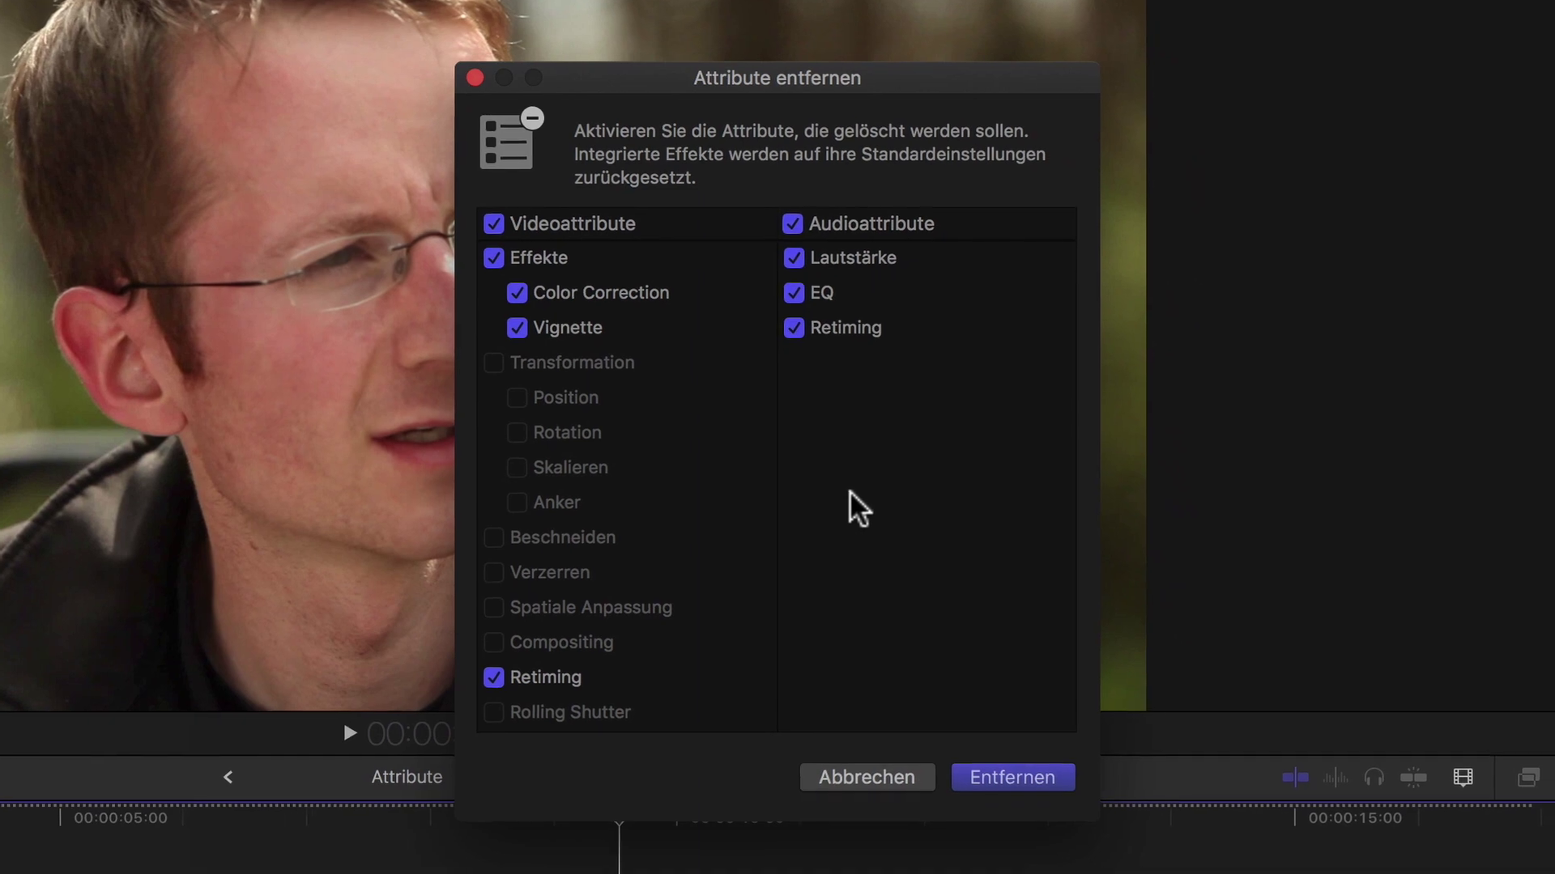
{"action": "scroll", "coordinate": [851, 502], "scroll_direction": "down", "scroll_amount": 2}
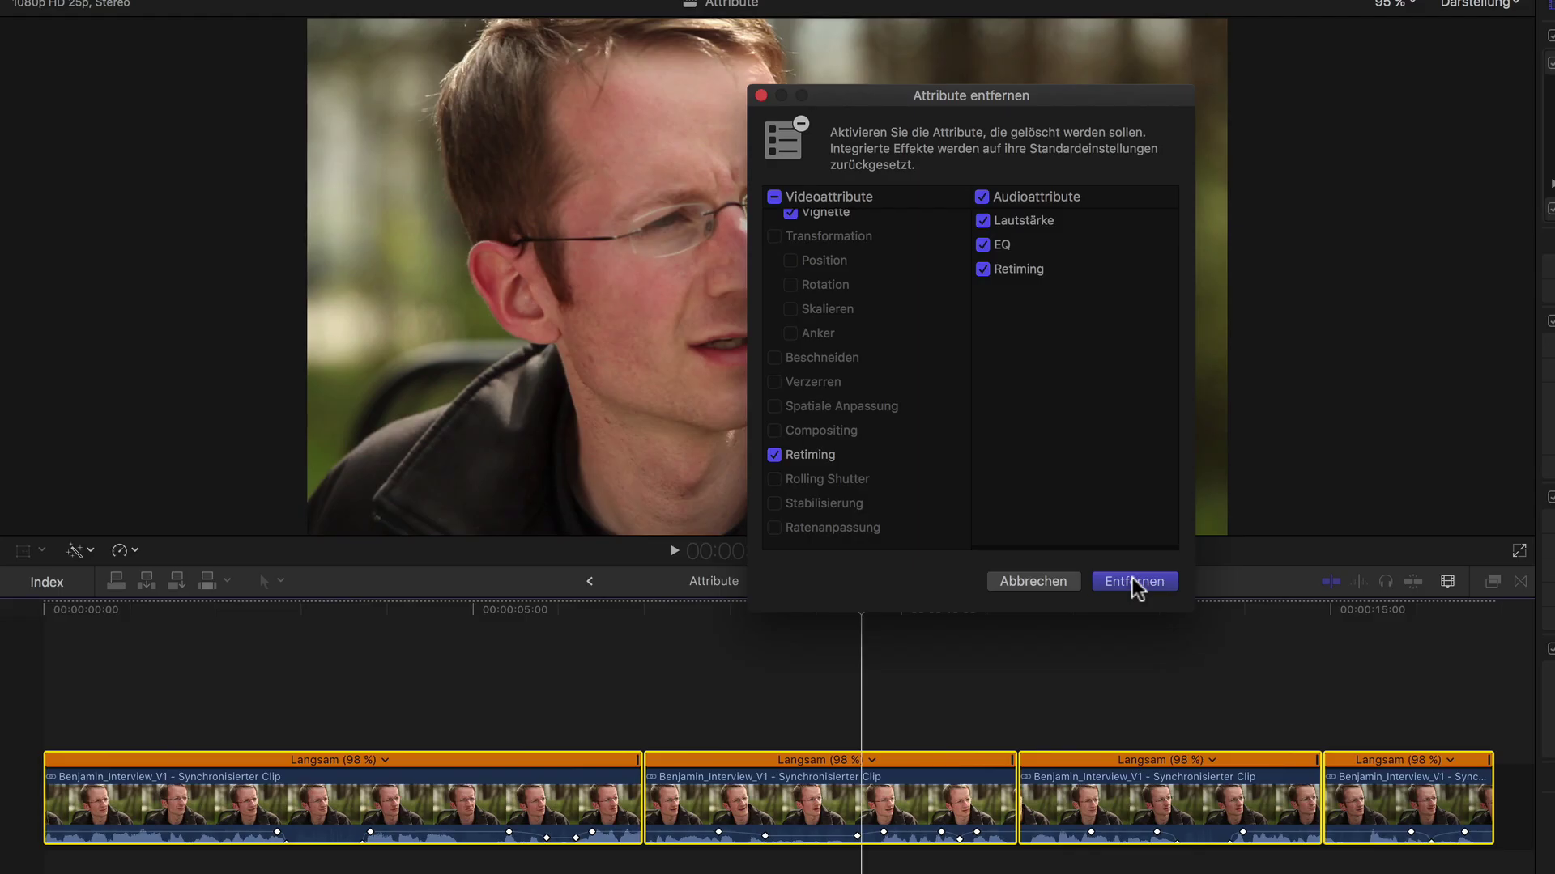
{"action": "left_click", "coordinate": [1134, 582]}
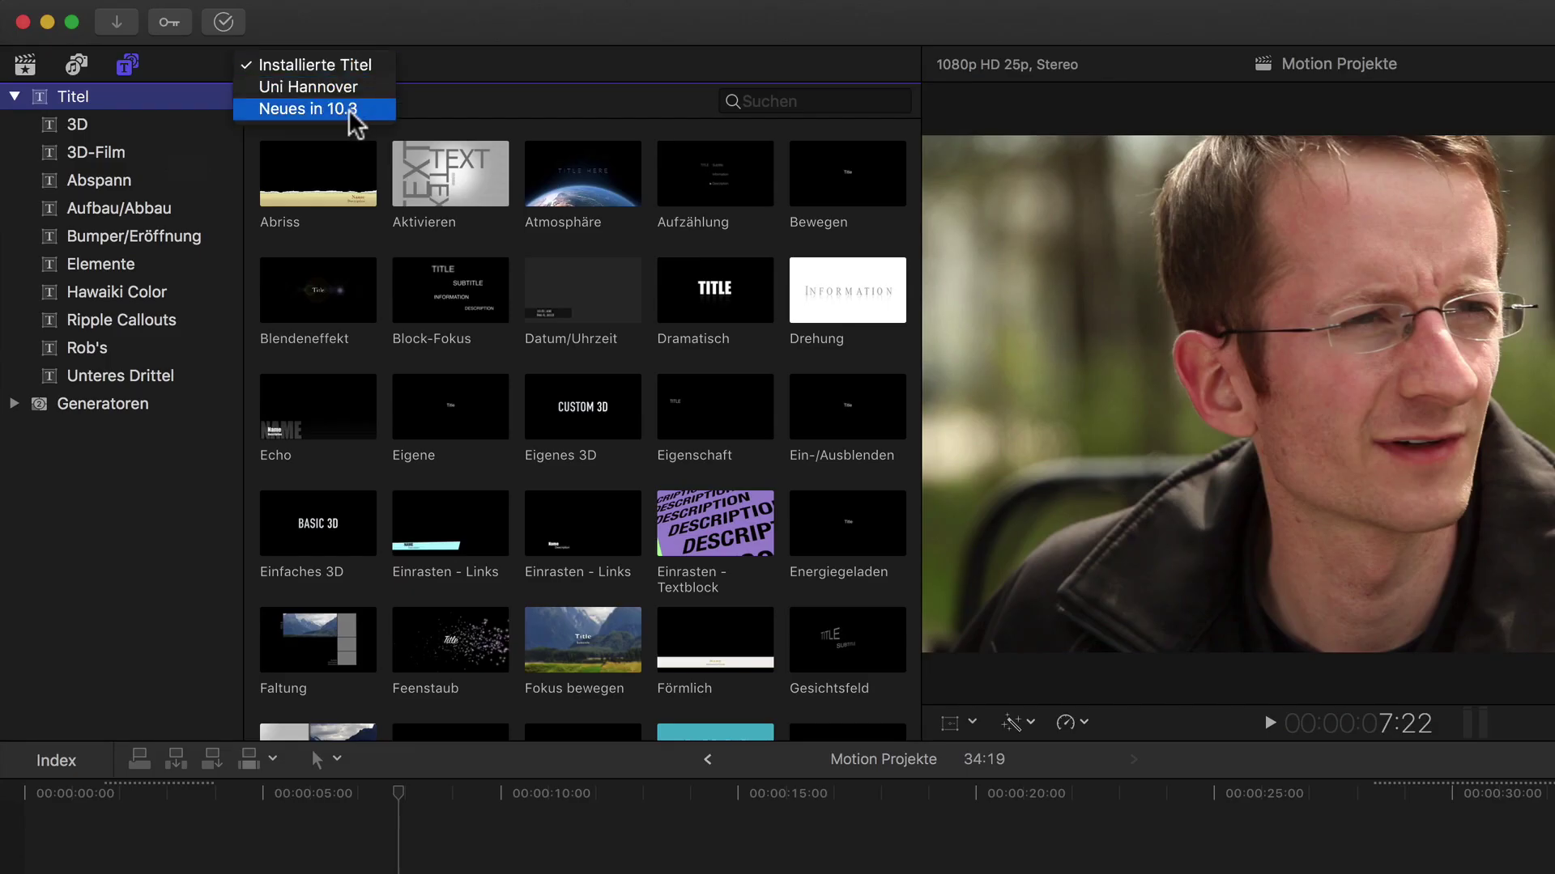
- Set the library's Medien für Motion storage to the library itself, then browse the installed titles
{"action": "left_click", "coordinate": [1475, 183]}
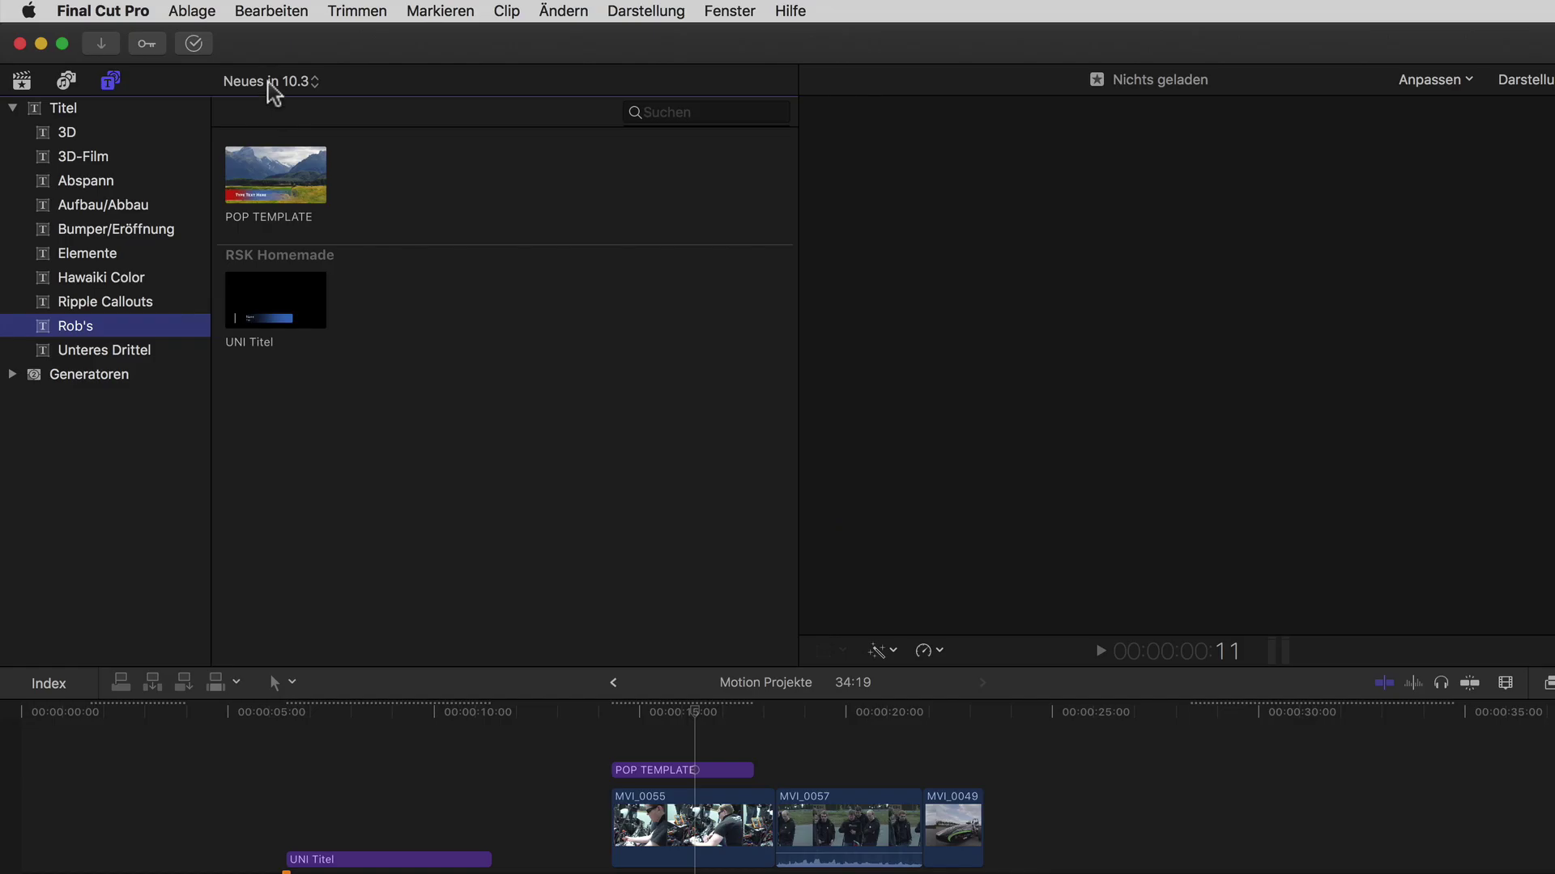
{"action": "left_click", "coordinate": [270, 81]}
{"action": "left_click", "coordinate": [270, 35]}
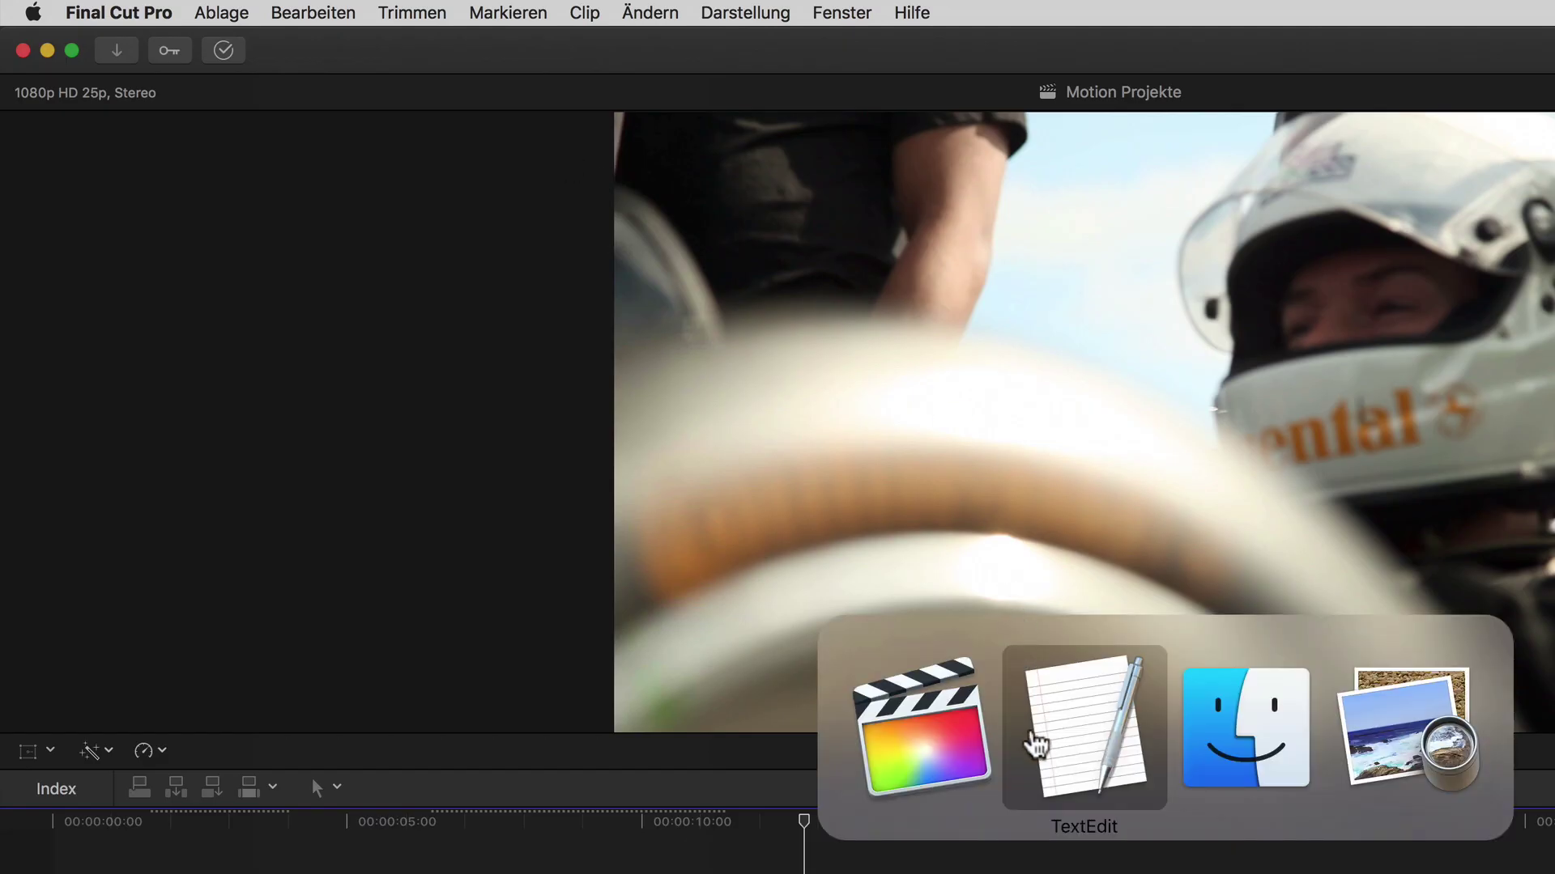
- Paste timecode 00:00:12:19 into TextEdit's Meine Timecodes list, then return to Final Cut Pro's browser
{"action": "left_click", "coordinate": [1093, 752]}
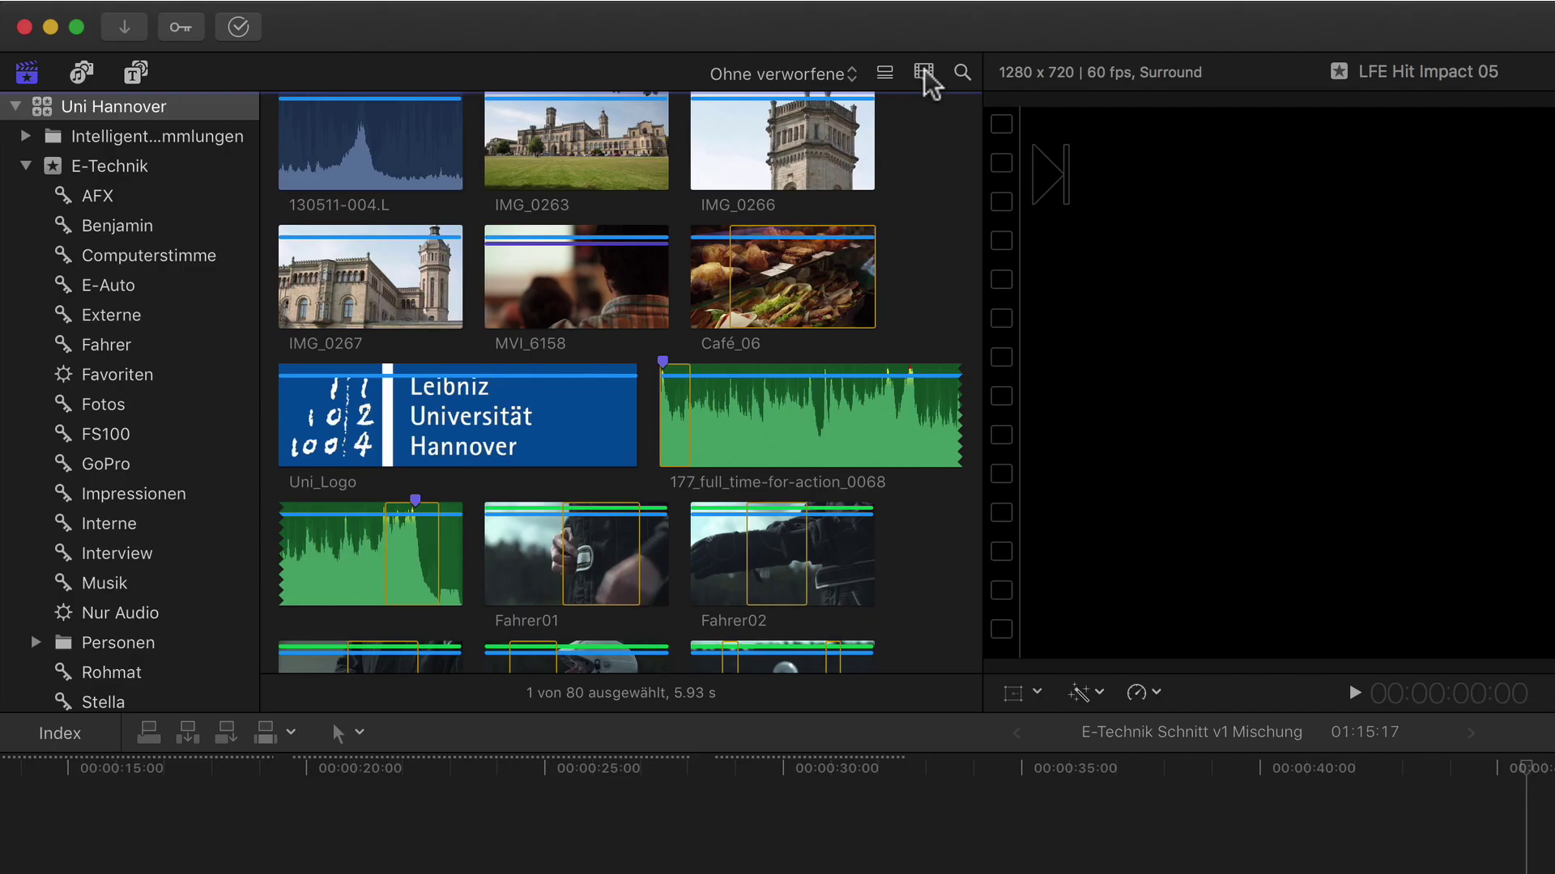
{"action": "left_click", "coordinate": [925, 71]}
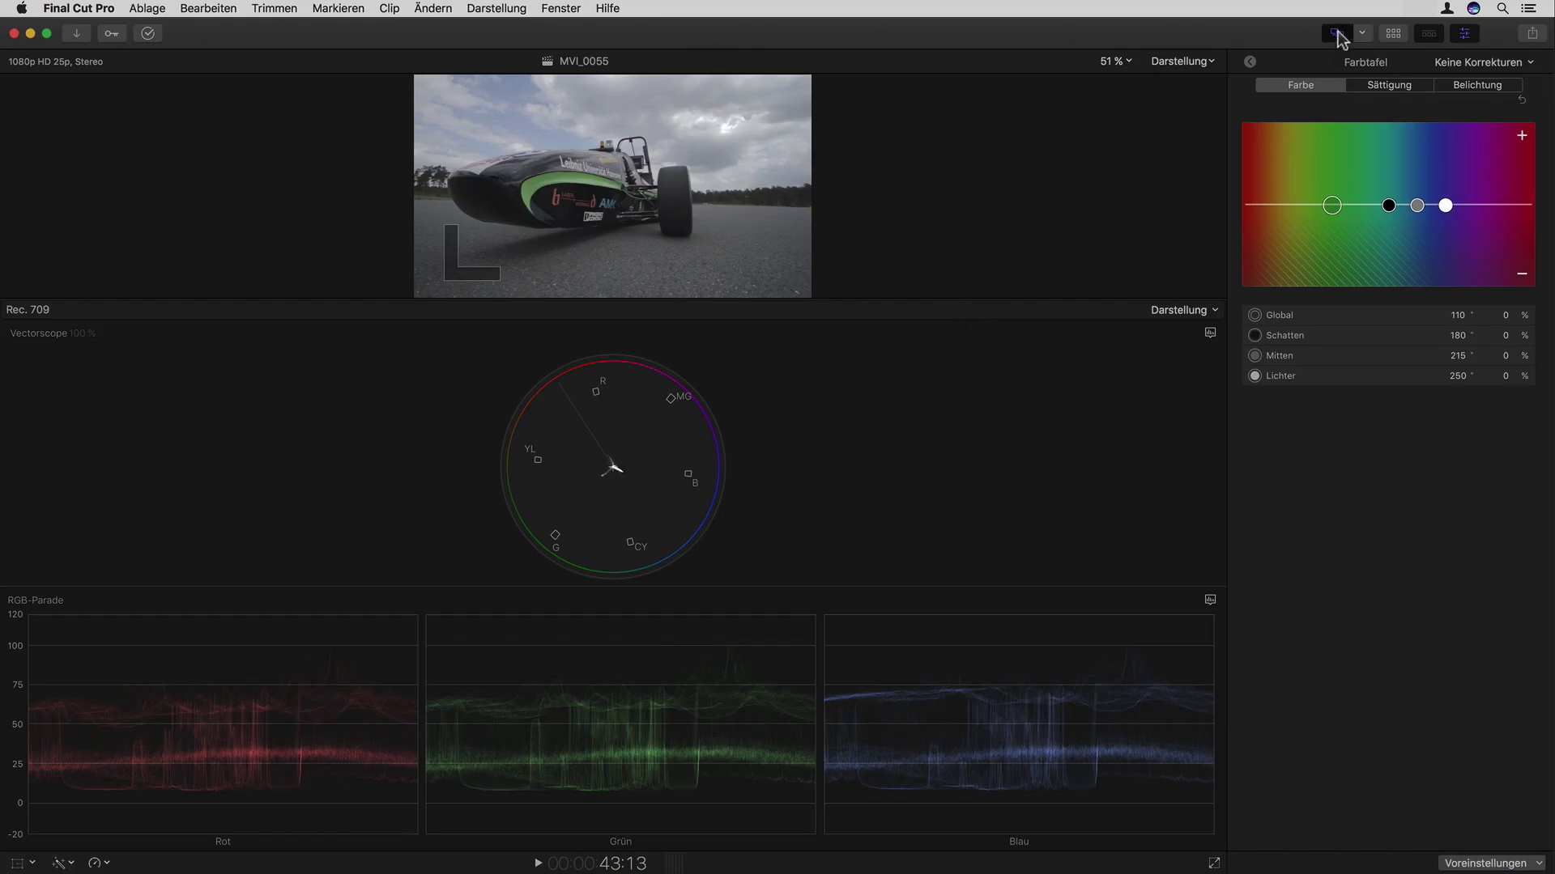
- Cycle through the effects and transitions browsers, ending with the timeline shown below the viewer
{"action": "left_click", "coordinate": [1337, 35]}
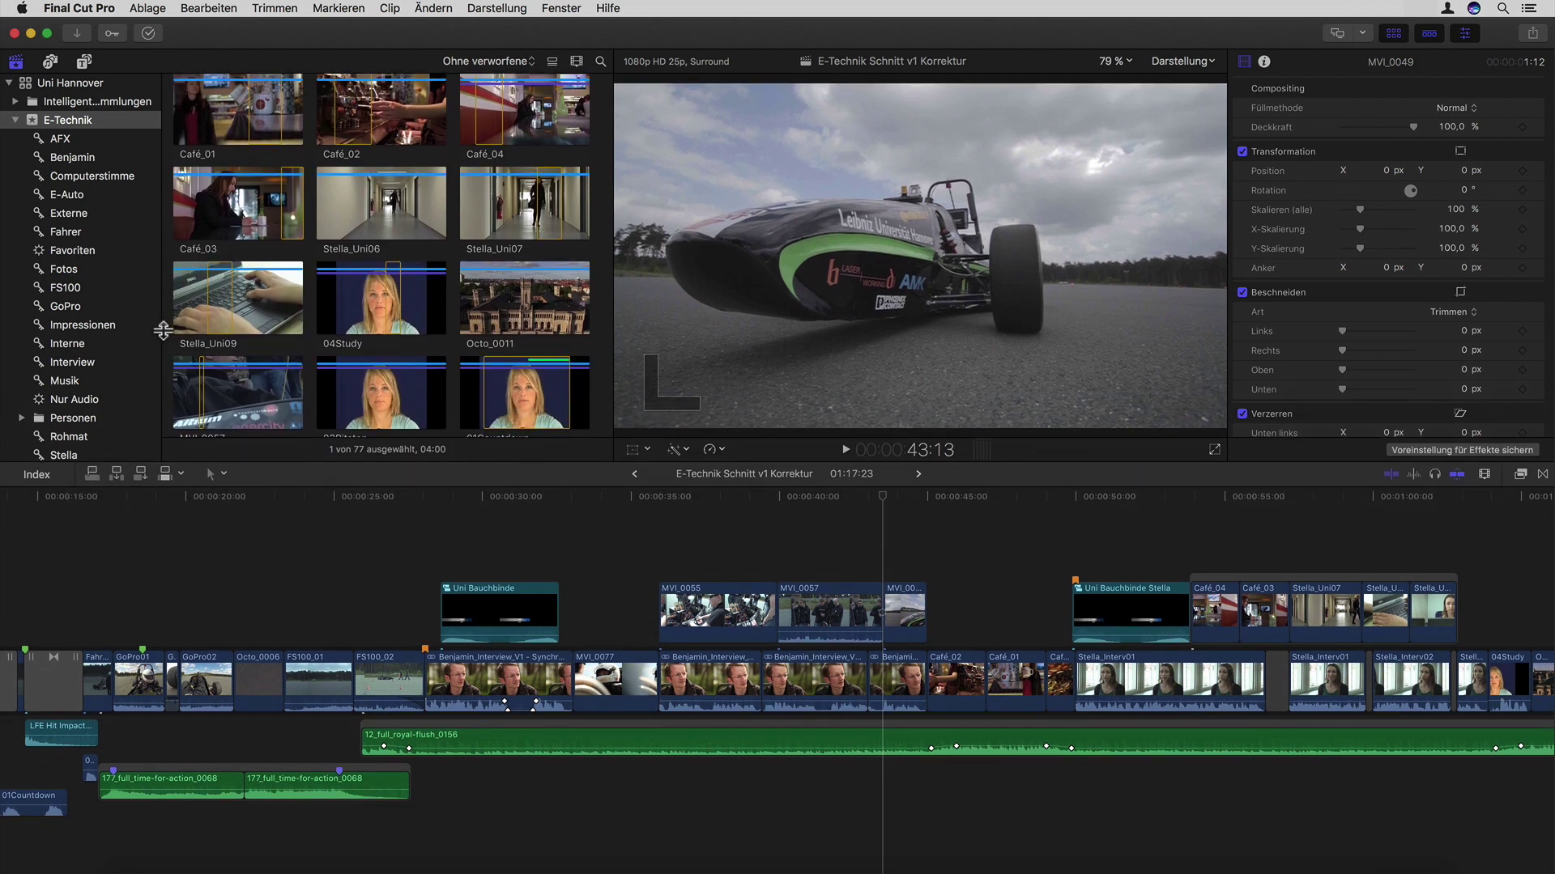
{"action": "scroll", "coordinate": [263, 354], "scroll_direction": "down", "scroll_amount": 10}
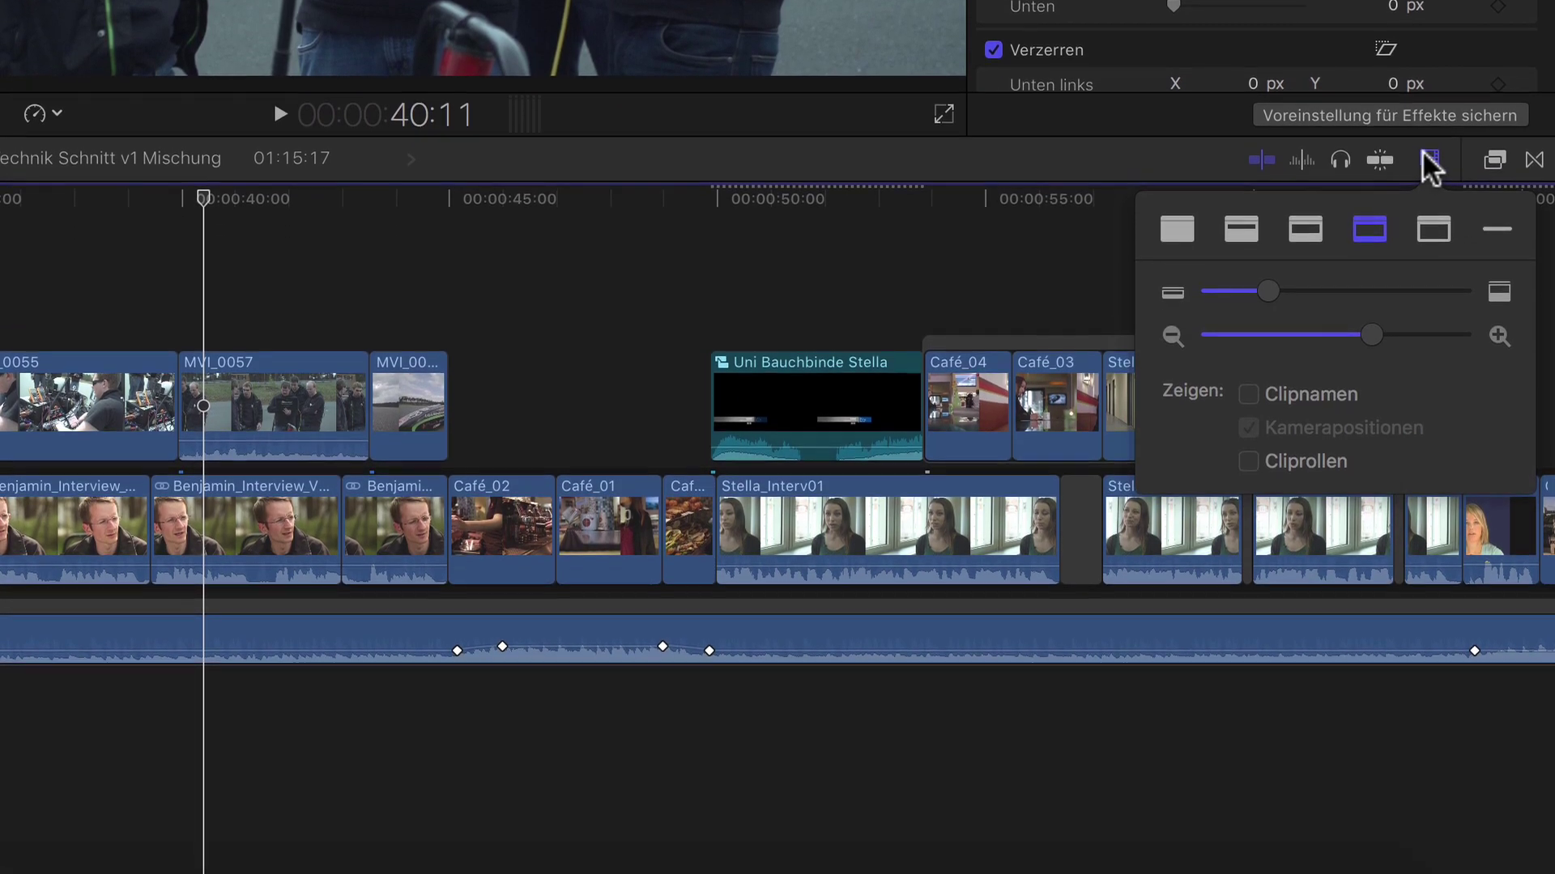
{"action": "left_click", "coordinate": [1425, 155]}
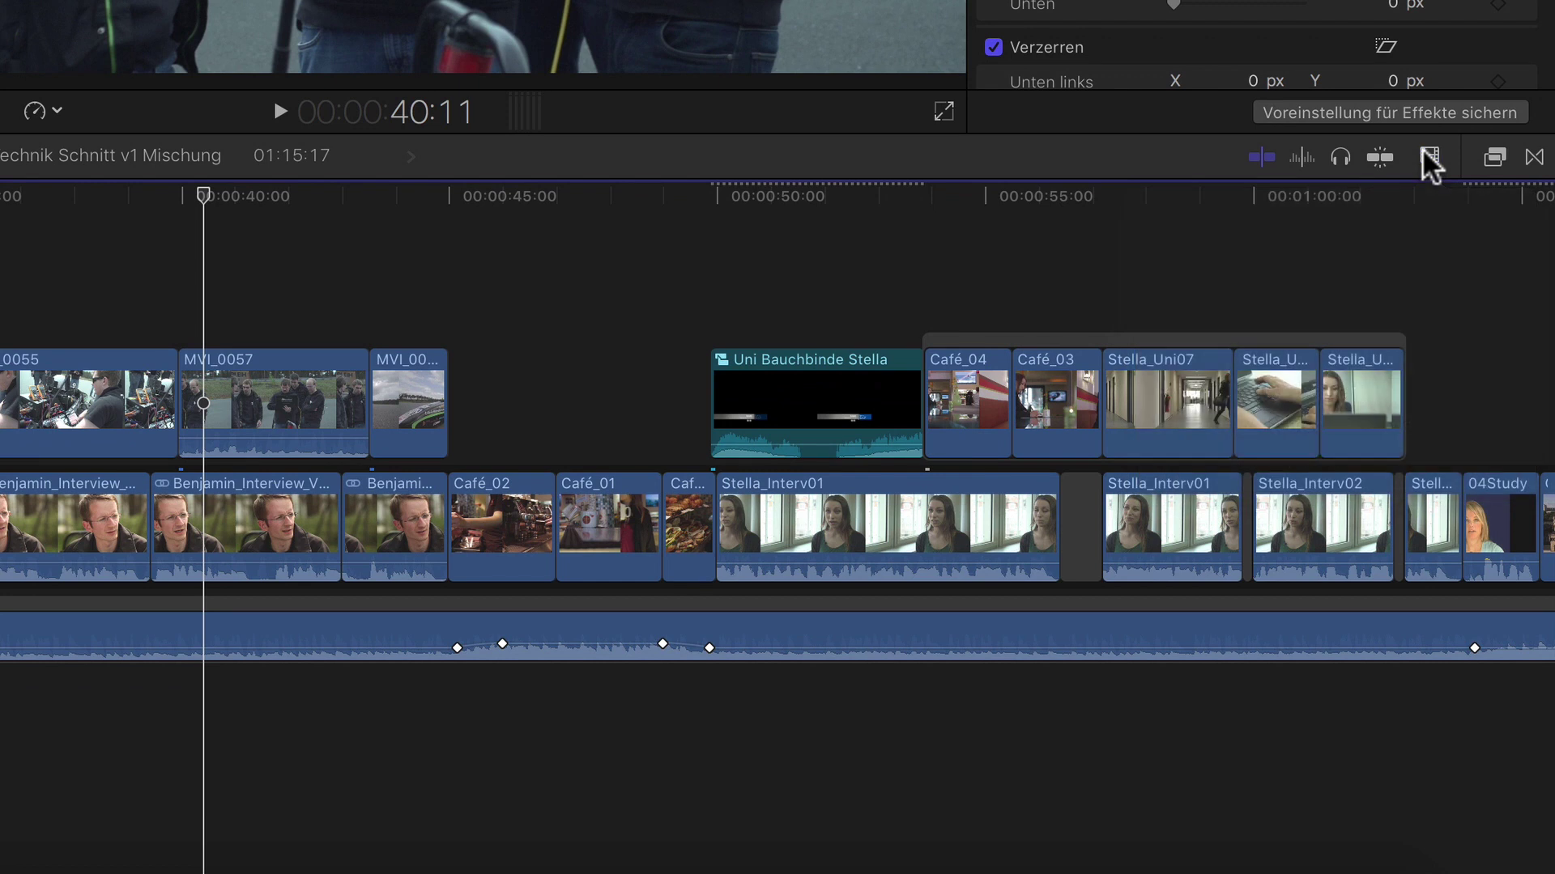
{"action": "left_click", "coordinate": [1493, 157]}
{"action": "left_click", "coordinate": [1533, 157]}
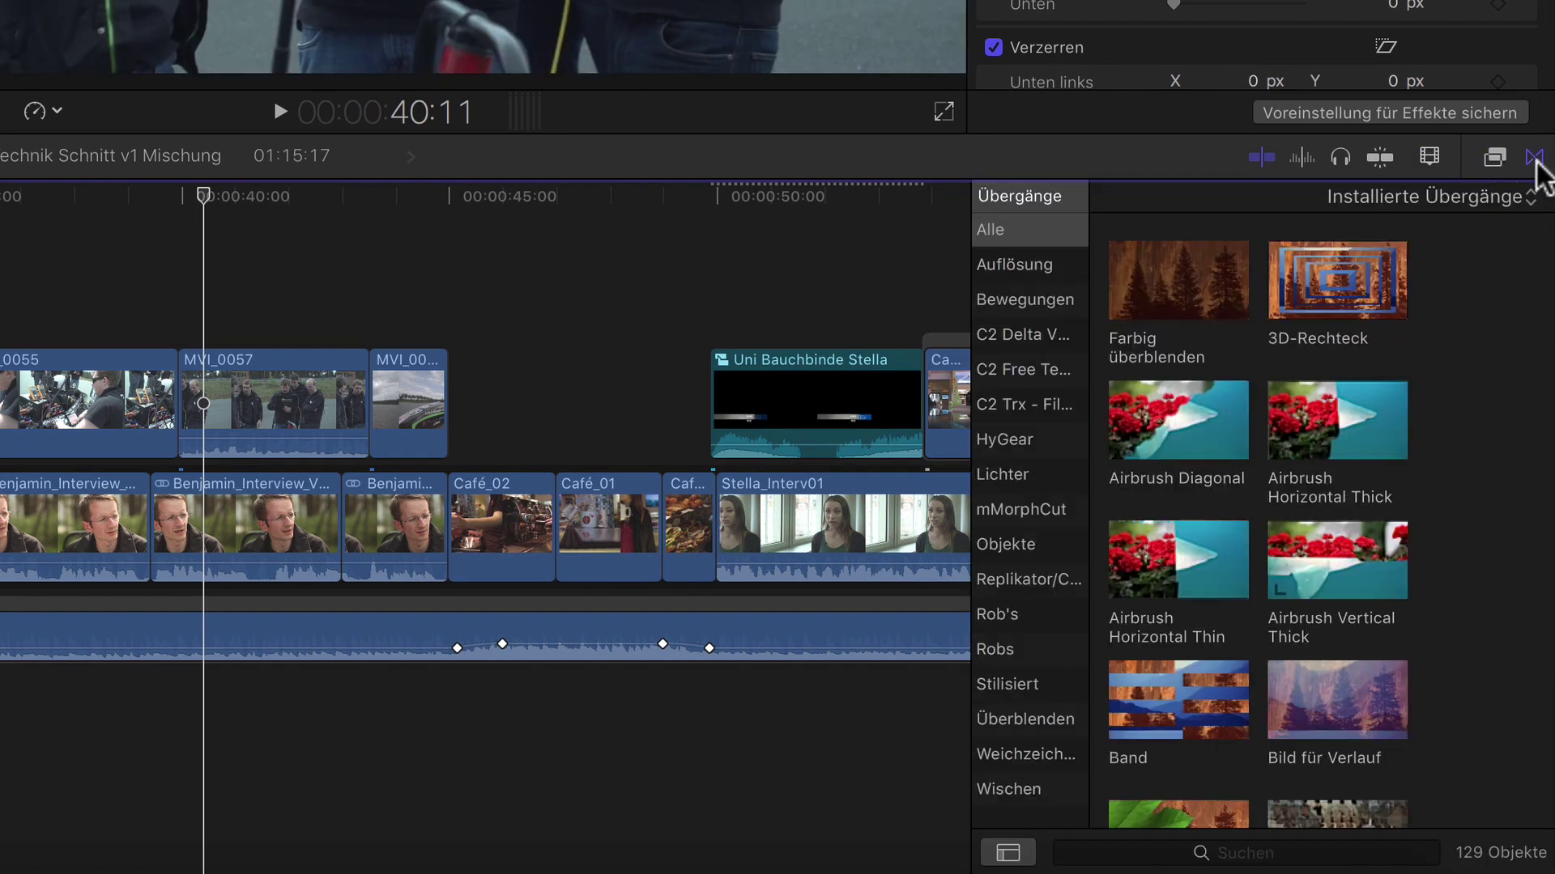
{"action": "left_click", "coordinate": [1495, 160]}
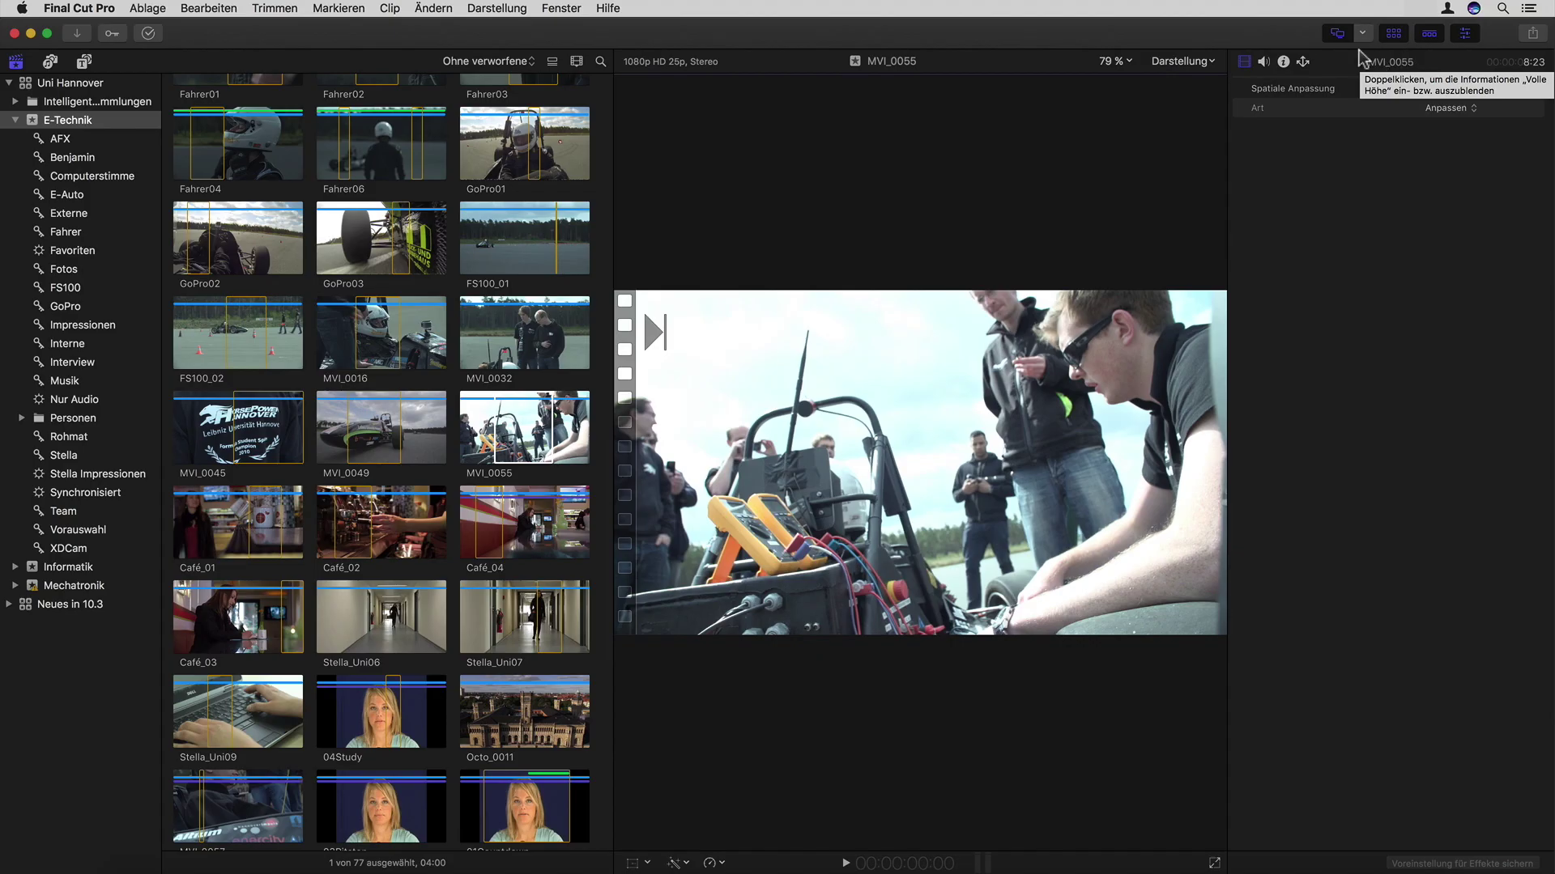
{"action": "left_click", "coordinate": [1337, 36]}
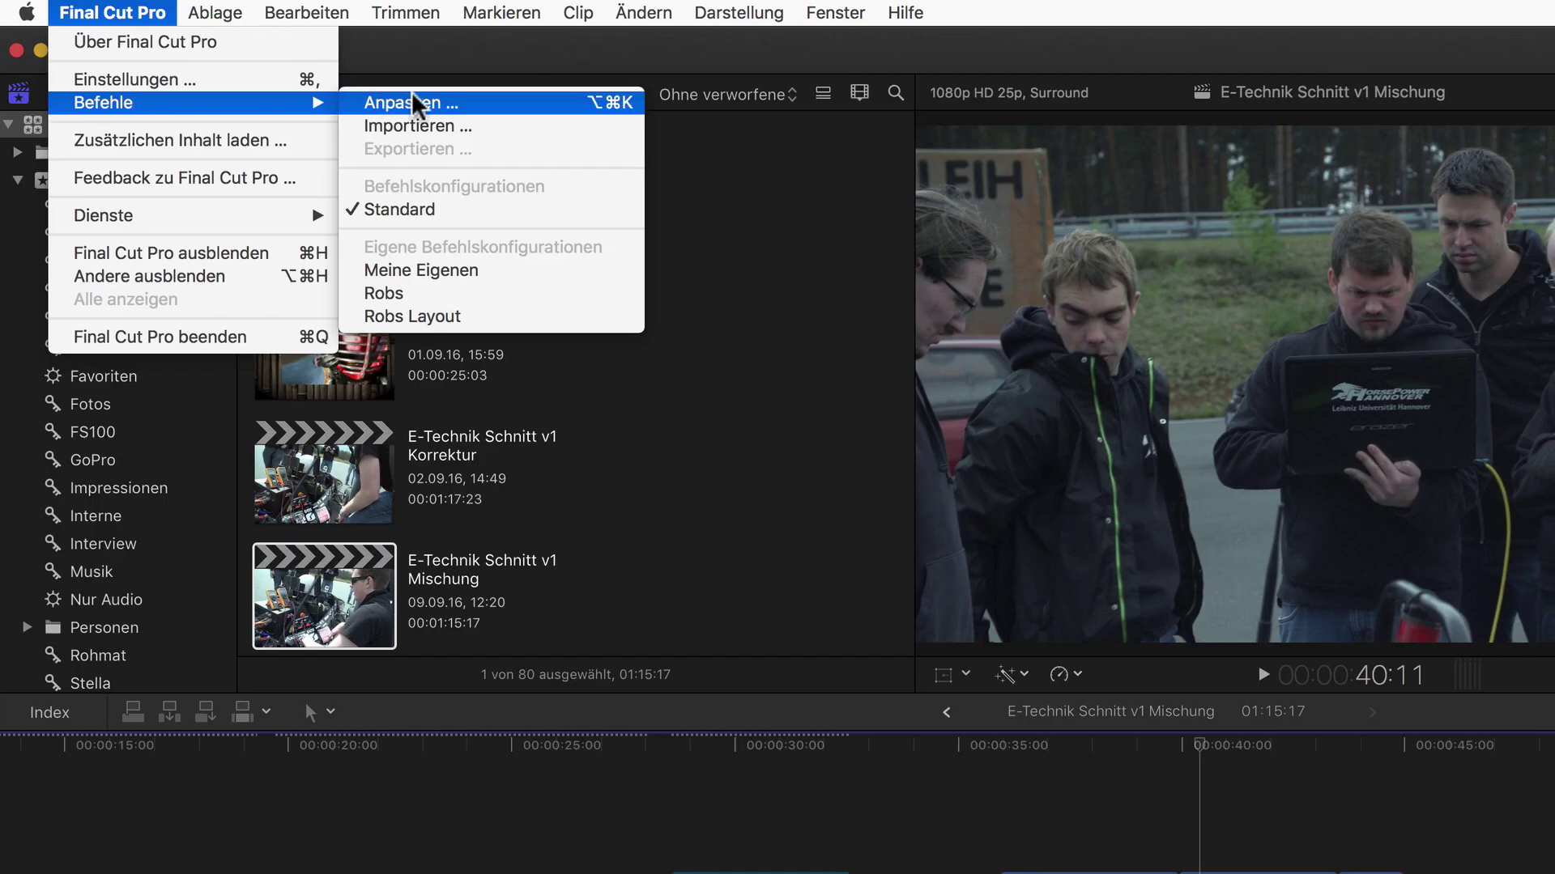
- Open the Befehl-Editor via Befehle > Anpassen and list the command sets from the Standard pop-up
{"action": "left_click", "coordinate": [418, 102]}
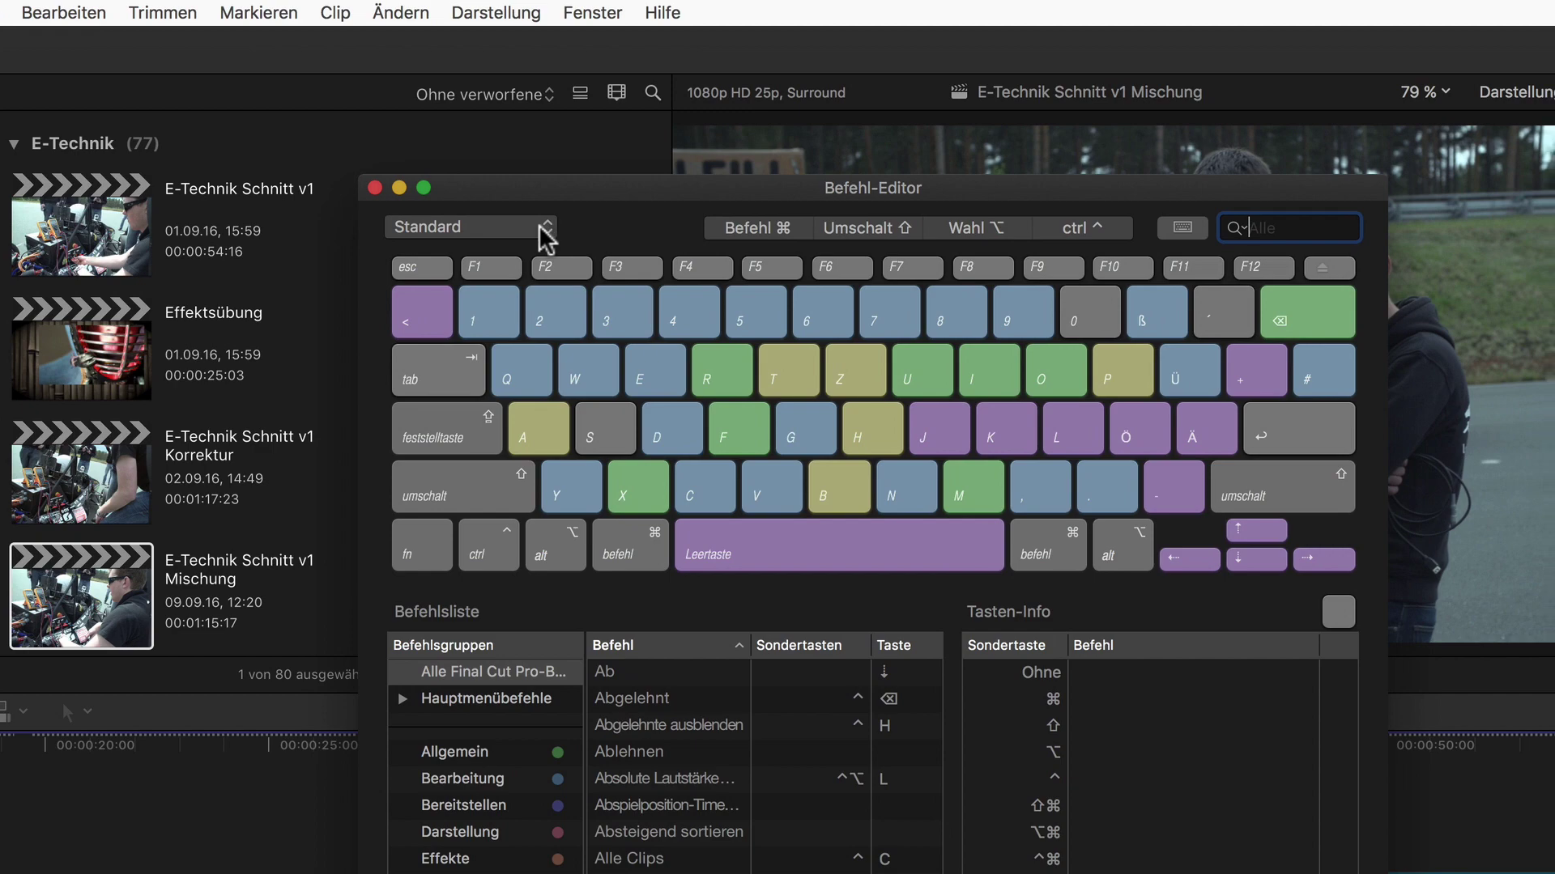
{"action": "left_click", "coordinate": [575, 227]}
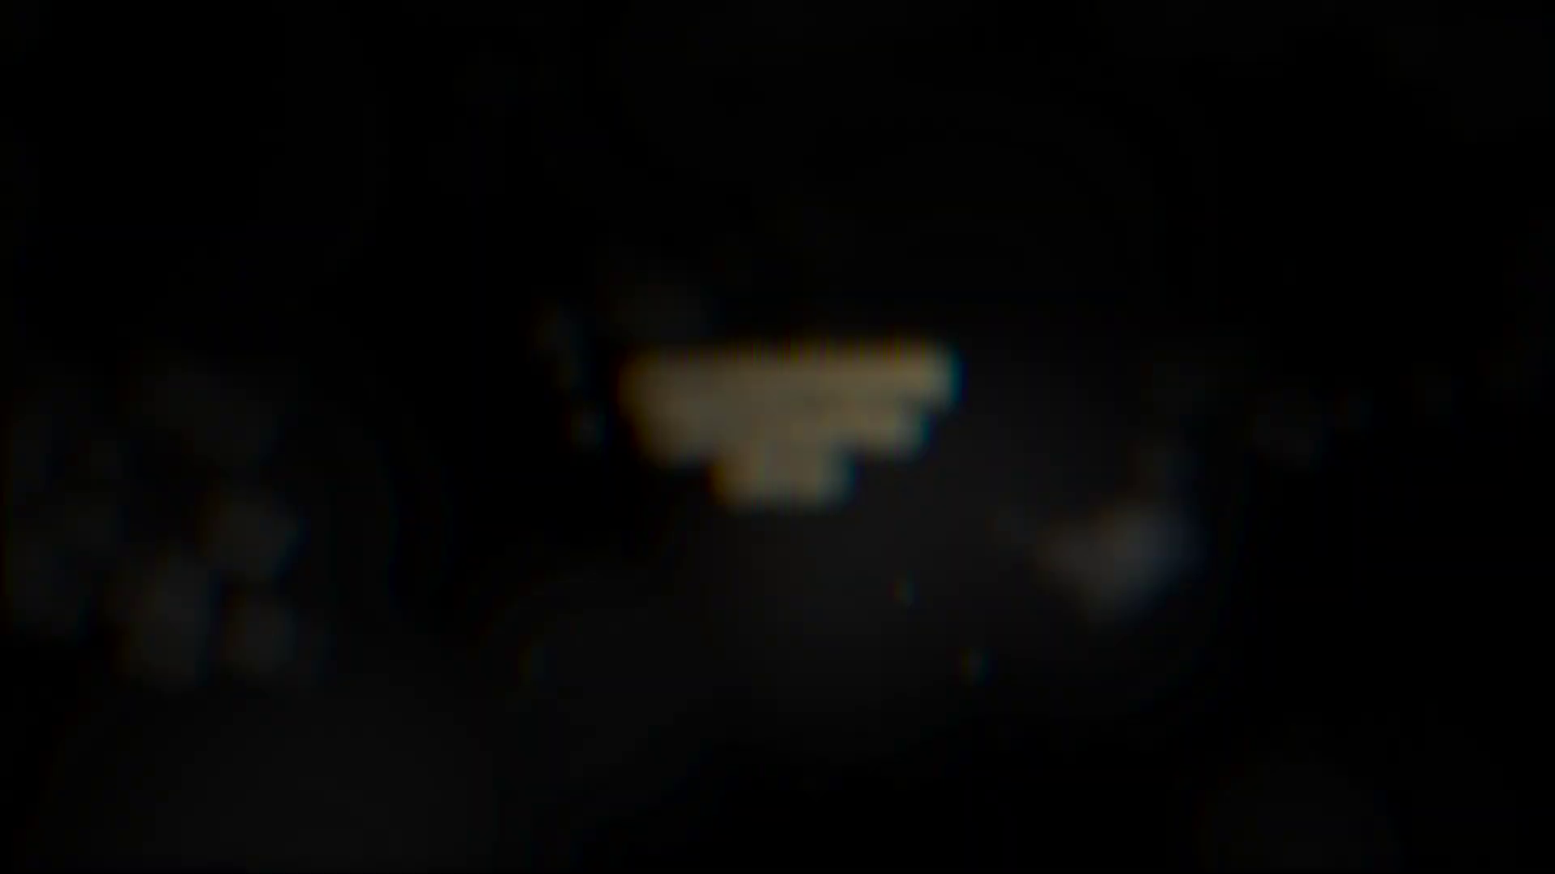